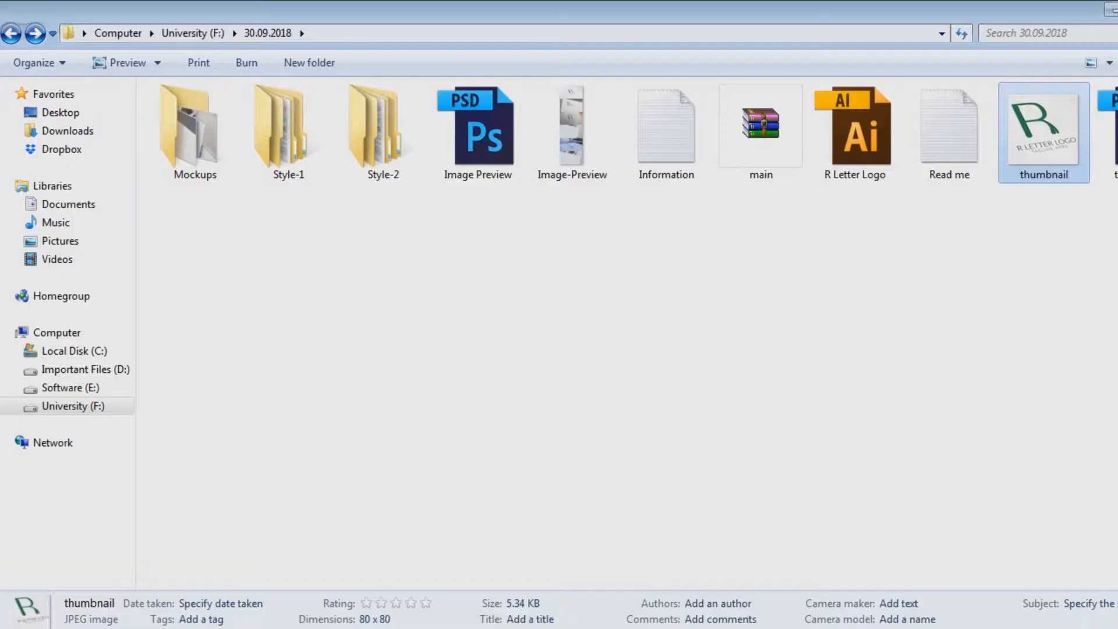
Open the Information text file in the 30.09.2018 folder and copy its entire contents.
double_click(674, 137)
drag(806, 224, 645, 86)
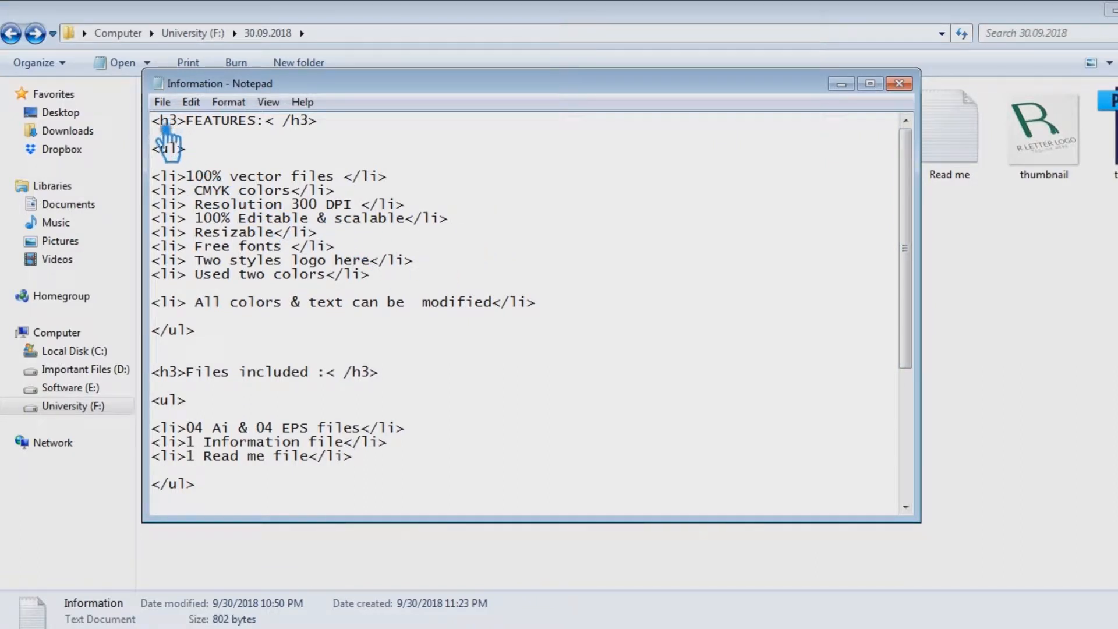
drag(167, 131, 466, 512)
click(478, 513)
scroll(559, 492, down, 1)
drag(622, 493, 160, 100)
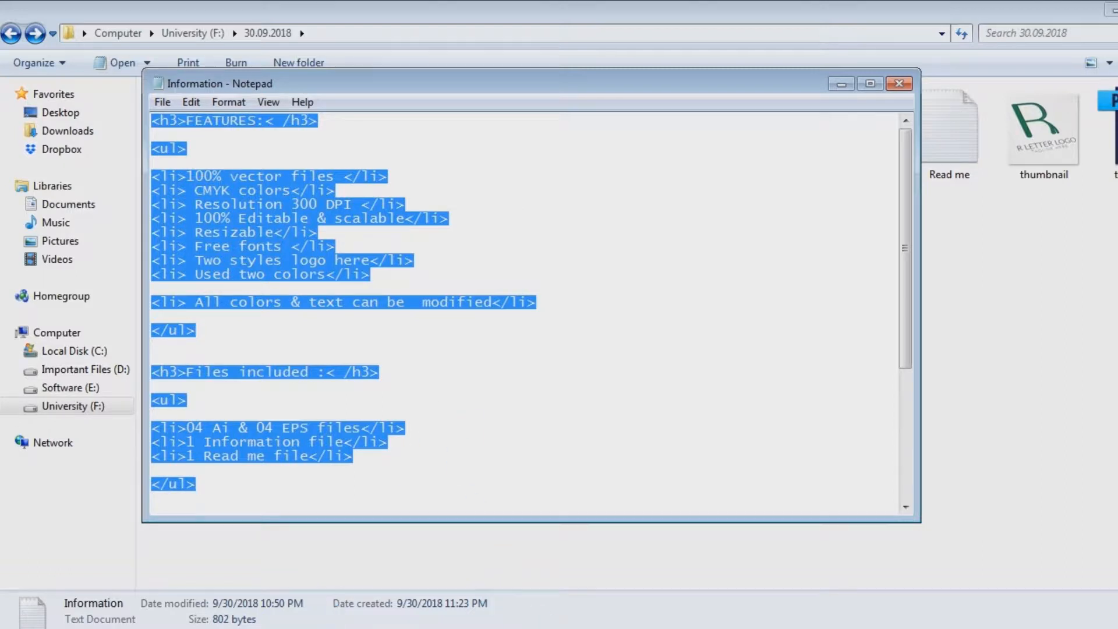
key(ctrl+c)
Switch to the GraphicRiver logo template upload form in Chrome and paste the copied text as the HTML description.
click(615, 628)
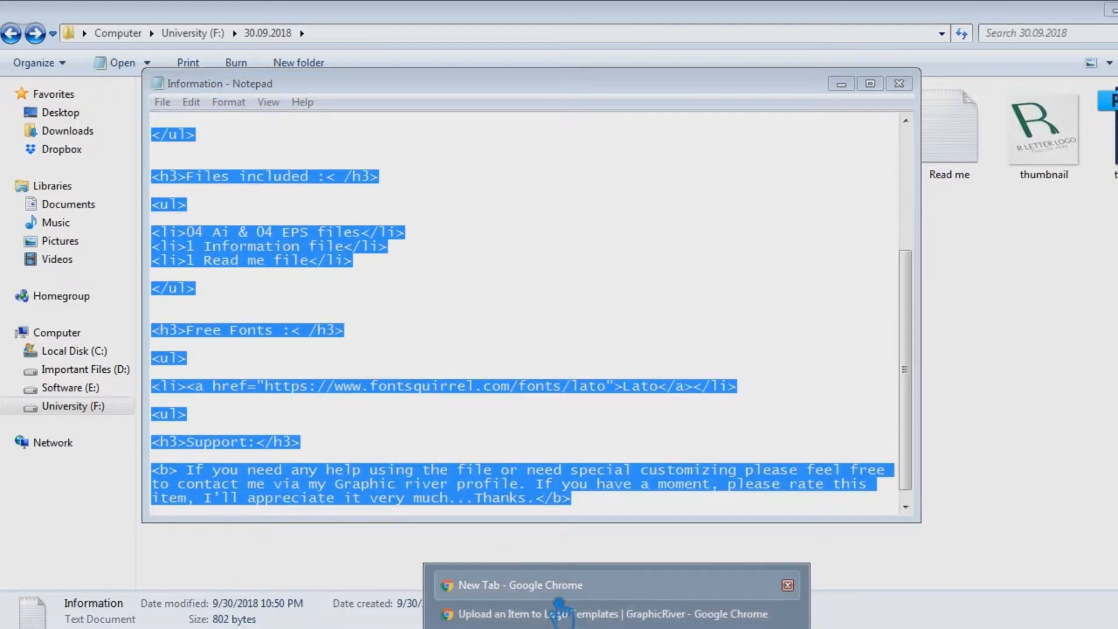
click(559, 616)
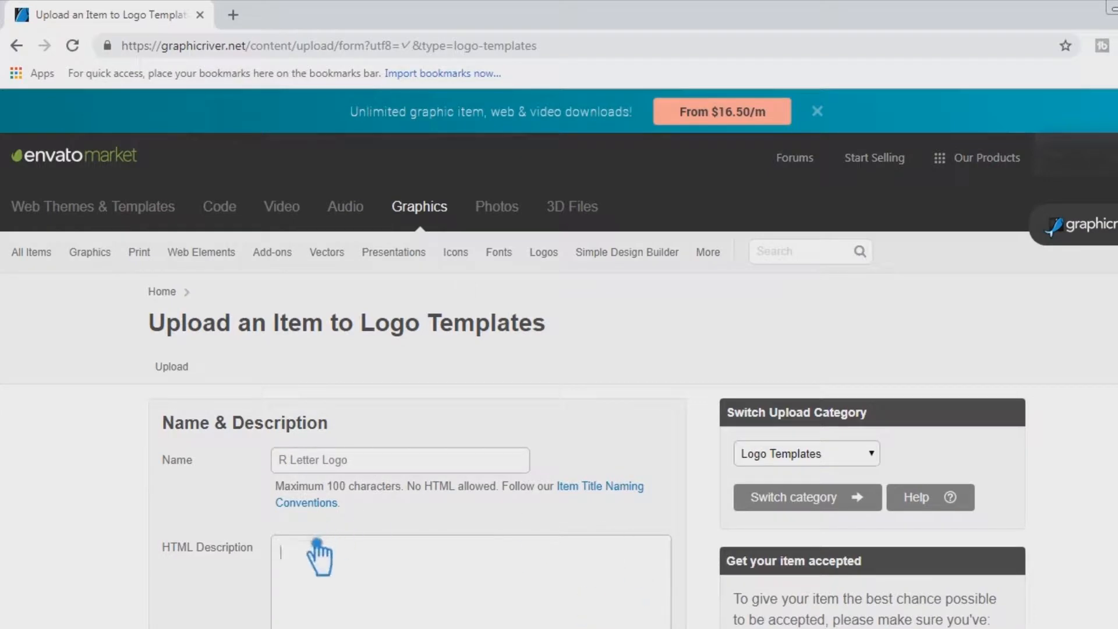
scroll(367, 402, down, 5)
click(362, 388)
key(ctrl+v)
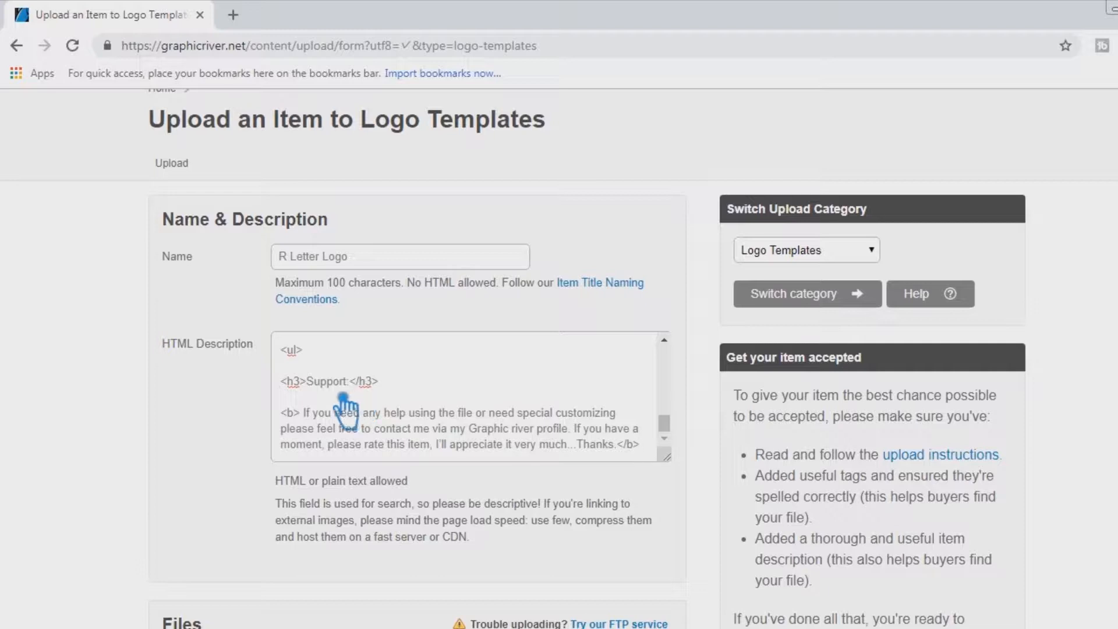
Examine the pasted HTML description from the FEATURES section through Files included, Free Fonts and Support.
drag(674, 435, 677, 375)
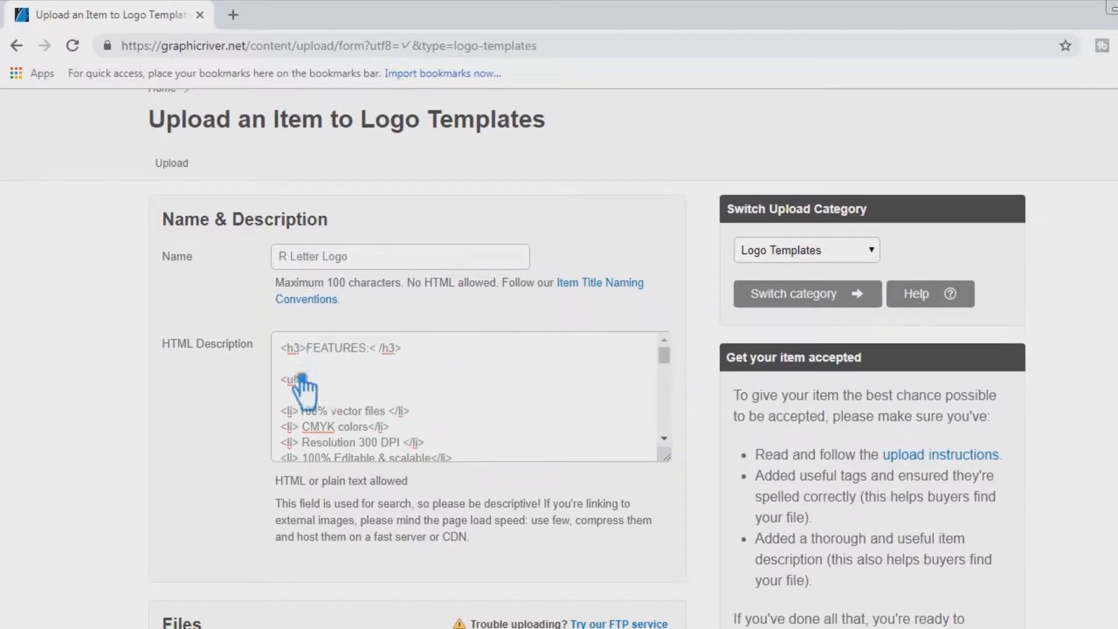
scroll(443, 408, down, 1)
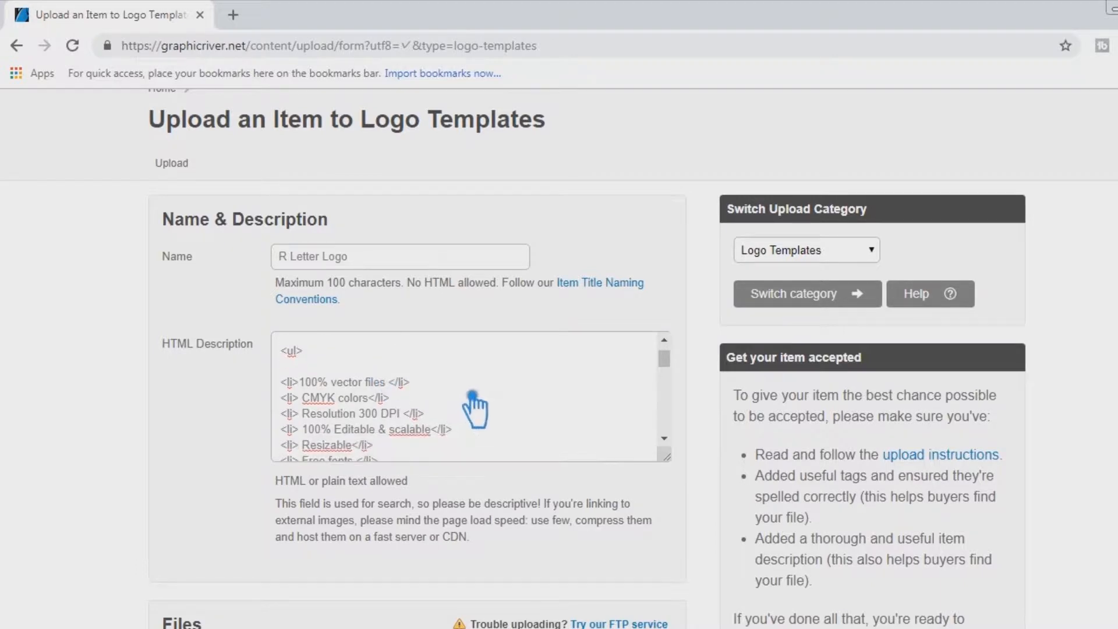
scroll(474, 410, down, 2)
scroll(475, 409, down, 3)
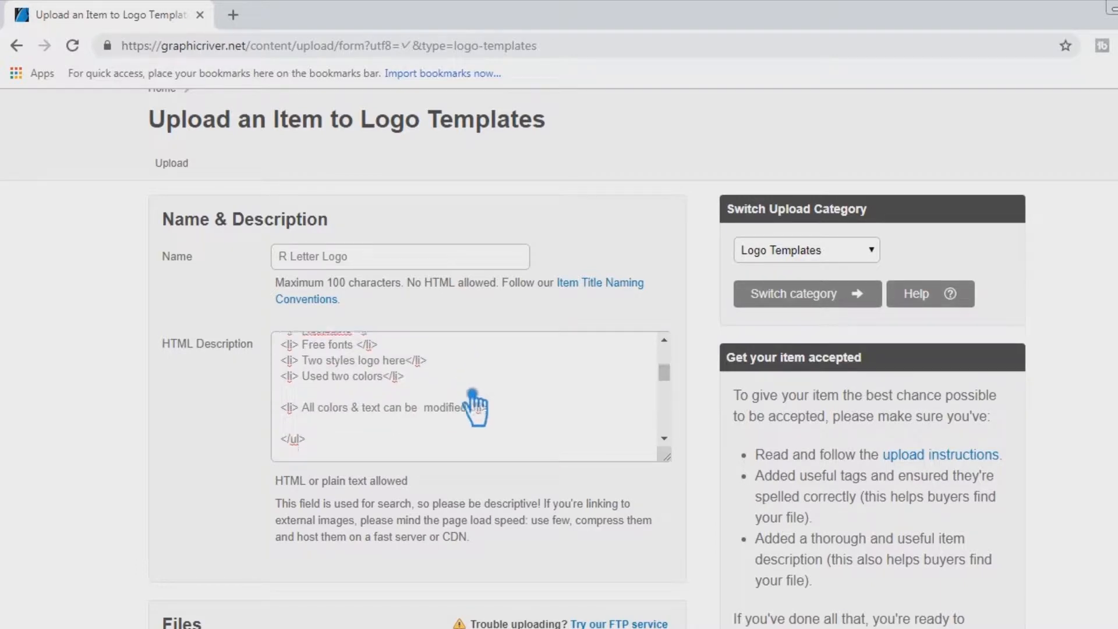
scroll(475, 409, down, 2)
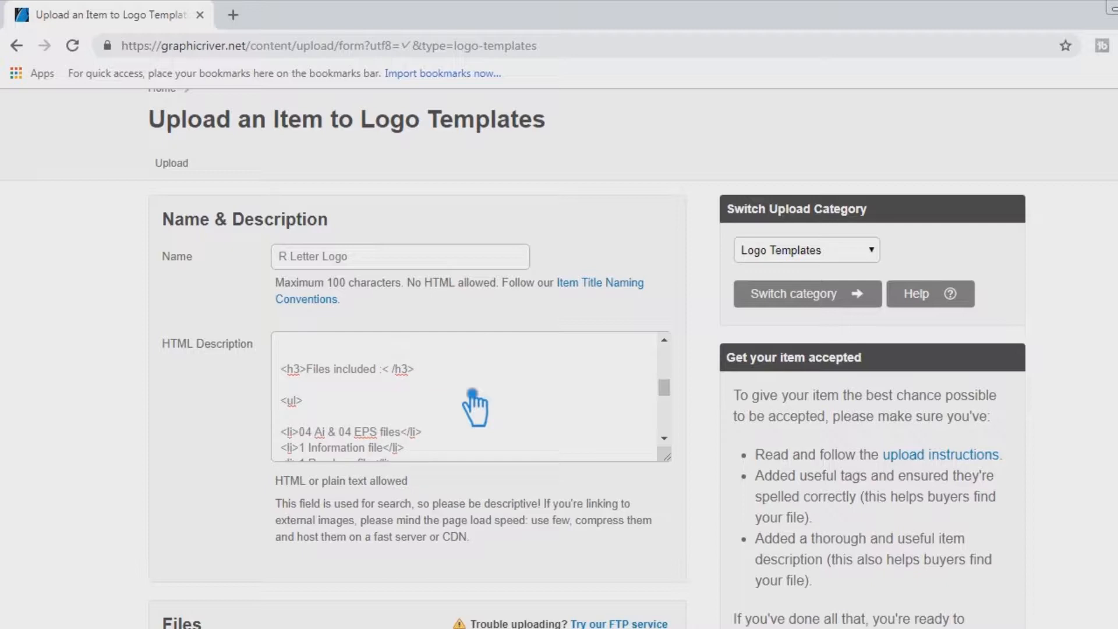
drag(382, 371, 323, 380)
click(460, 403)
scroll(460, 403, down, 2)
scroll(459, 403, up, 1)
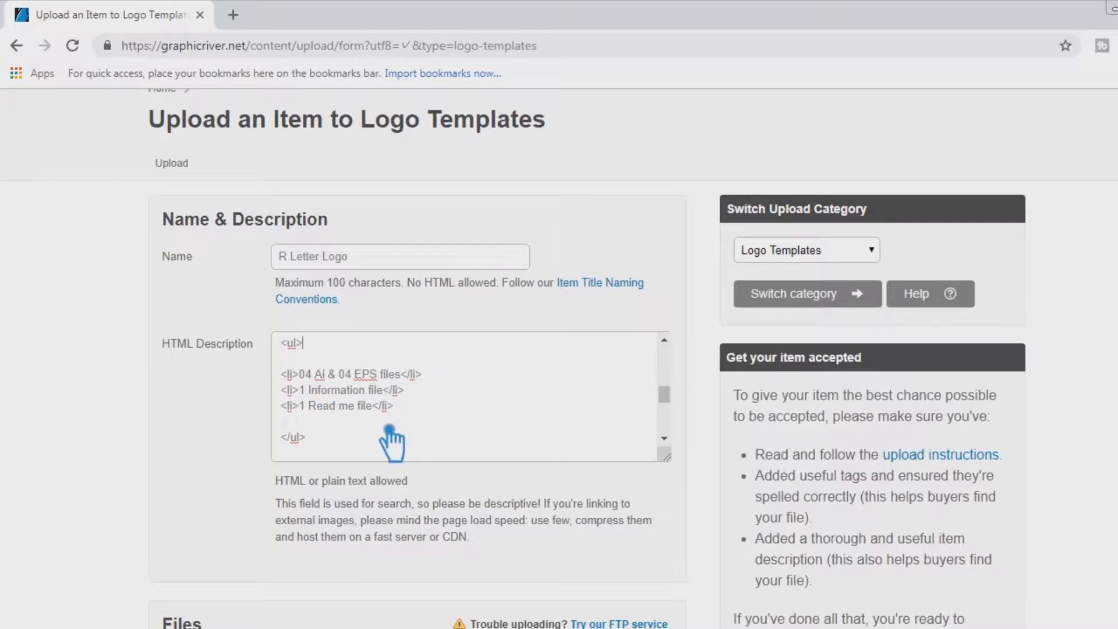
scroll(389, 431, down, 3)
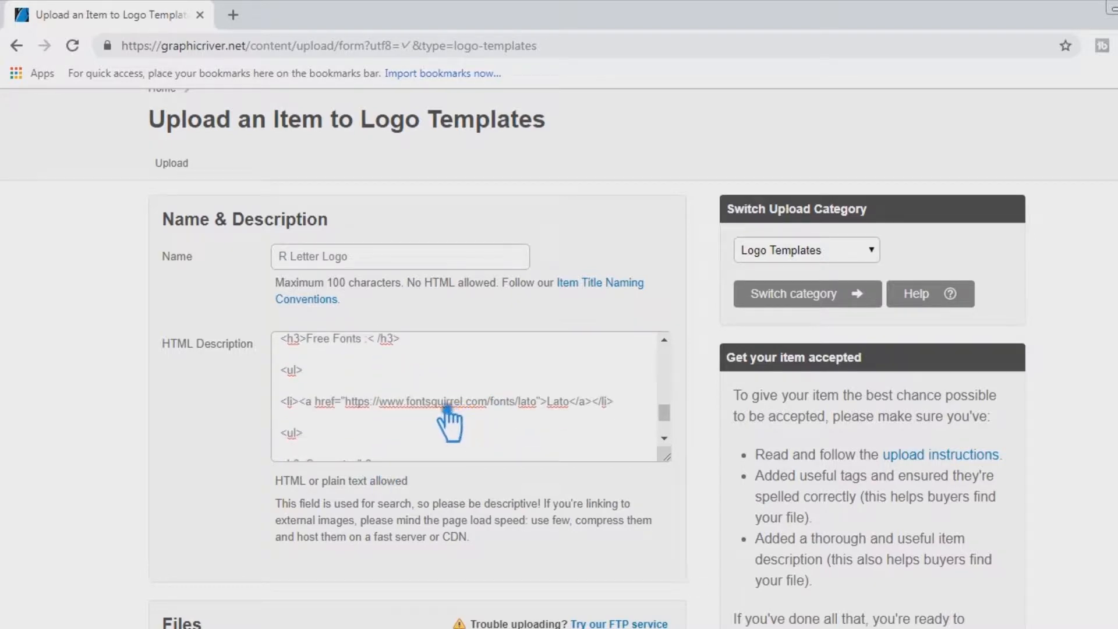
scroll(445, 410, up, 6)
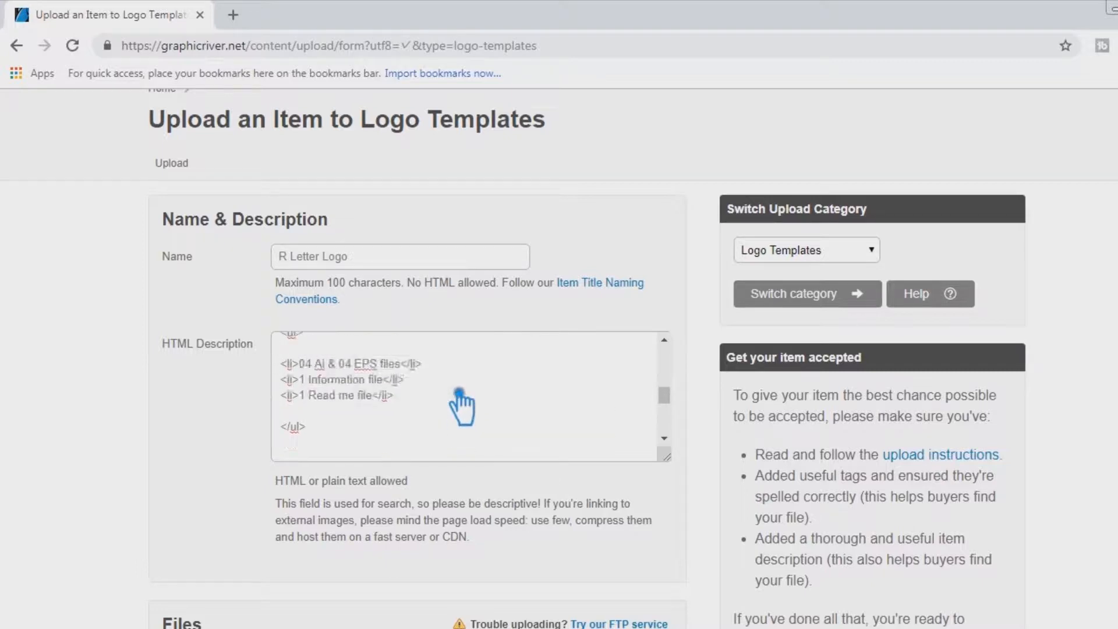
scroll(463, 406, down, 10)
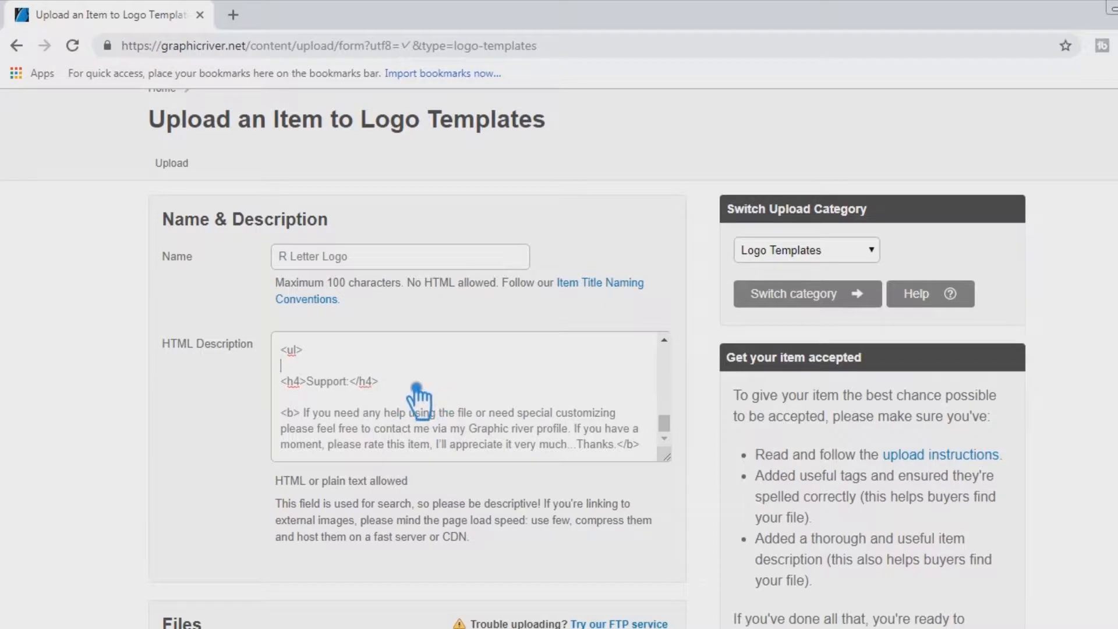
scroll(443, 402, up, 5)
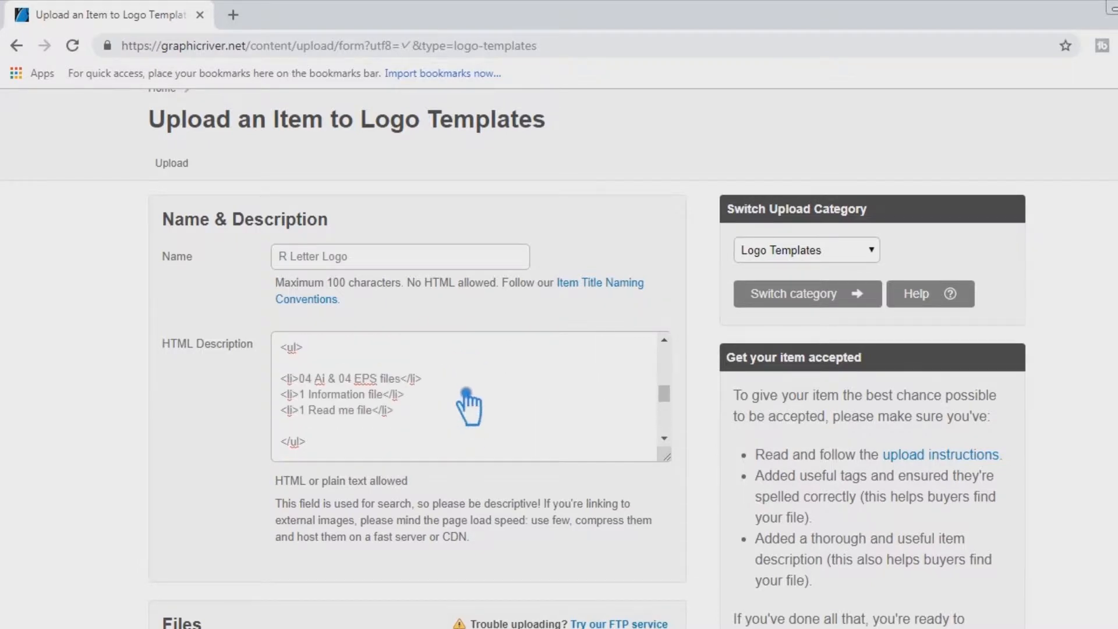
scroll(469, 407, down, 2)
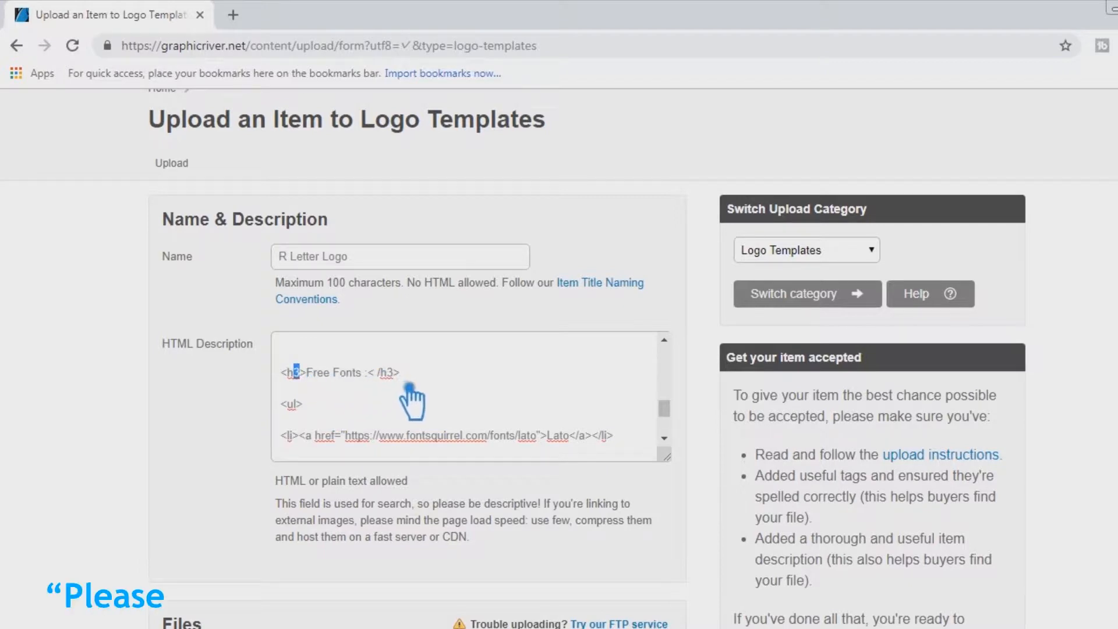
Change the opening and closing tags of the FEATURES heading in the HTML description to h2.
scroll(479, 396, up, 2)
scroll(478, 393, up, 6)
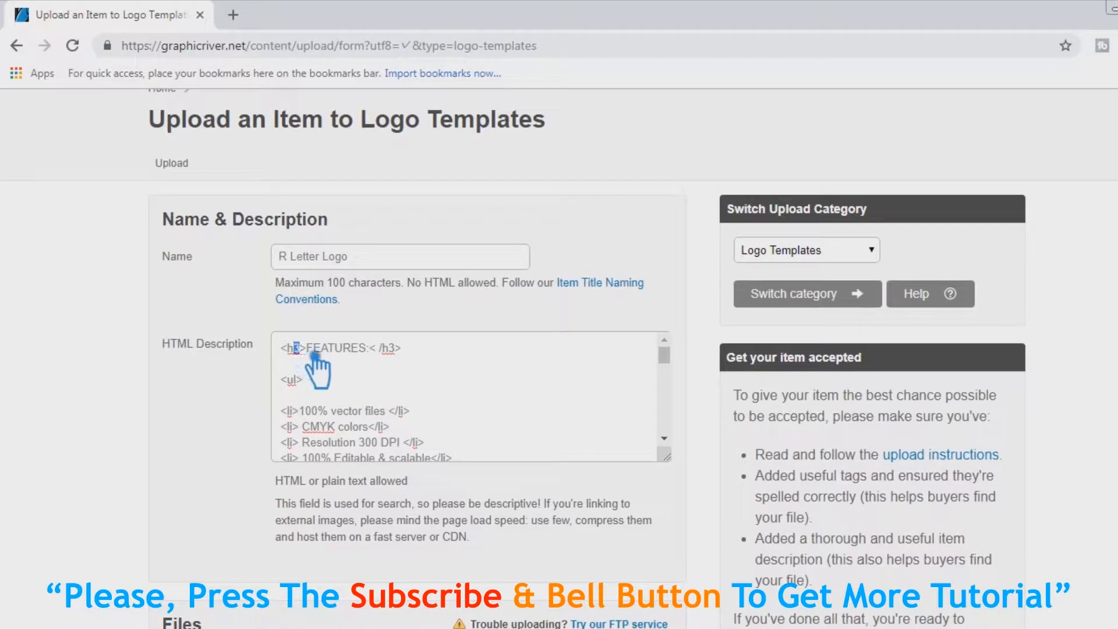
text(2)
drag(389, 349, 396, 349)
text(2)
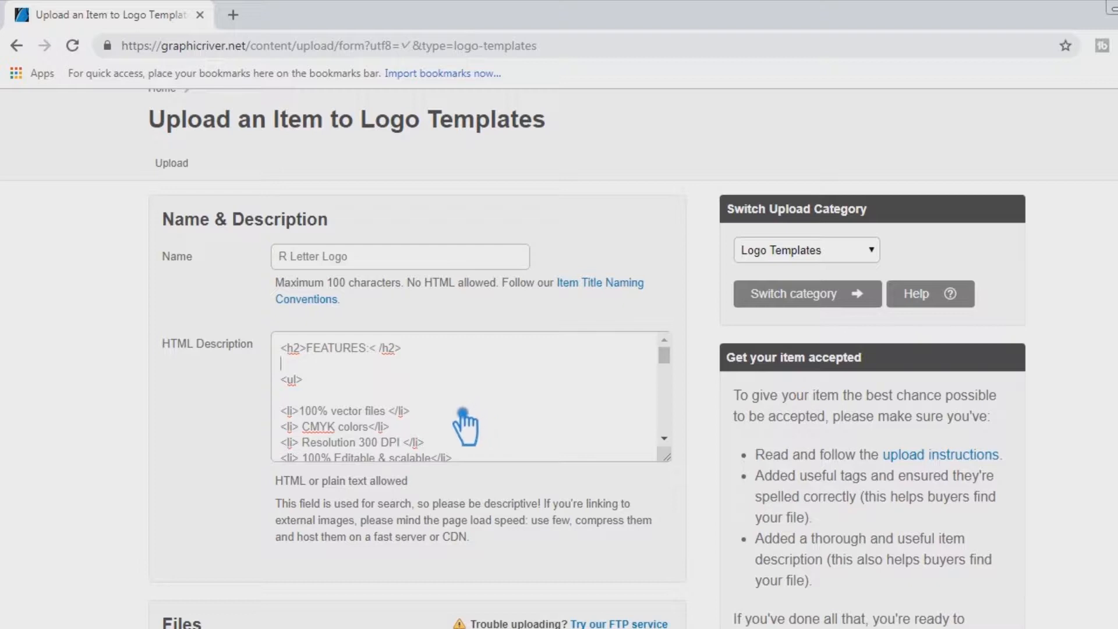
Activate the blocked upload plugin in the form's Files section.
scroll(463, 413, down, 10)
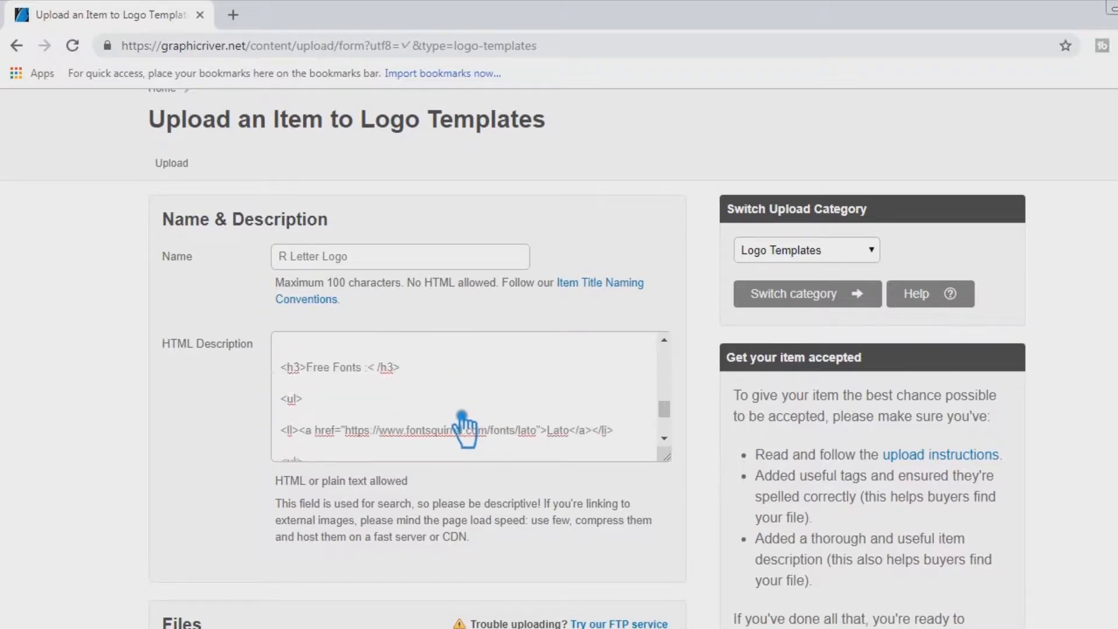
scroll(464, 430, down, 8)
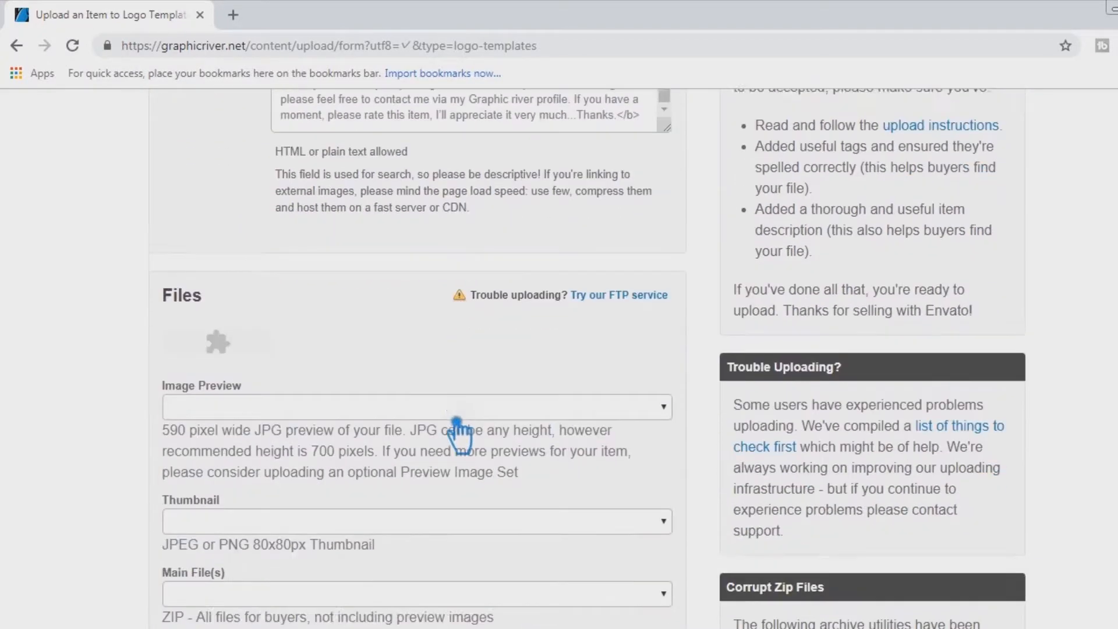
click(239, 214)
click(282, 148)
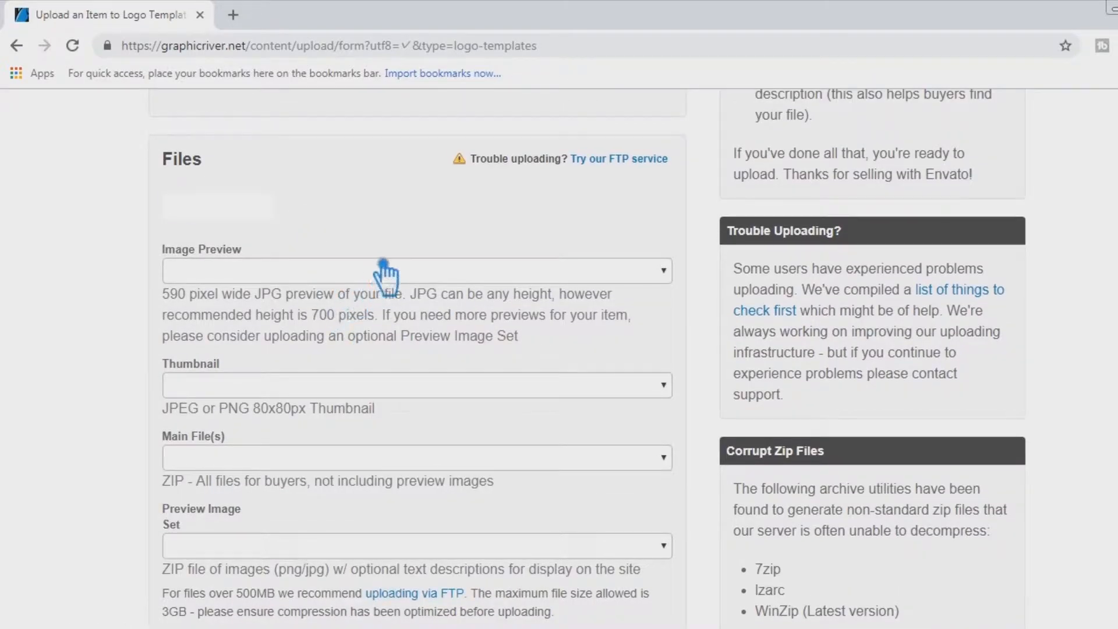
Enter "R Letter Logo" as the item name and paste the copied text as the HTML description.
scroll(345, 265, up, 8)
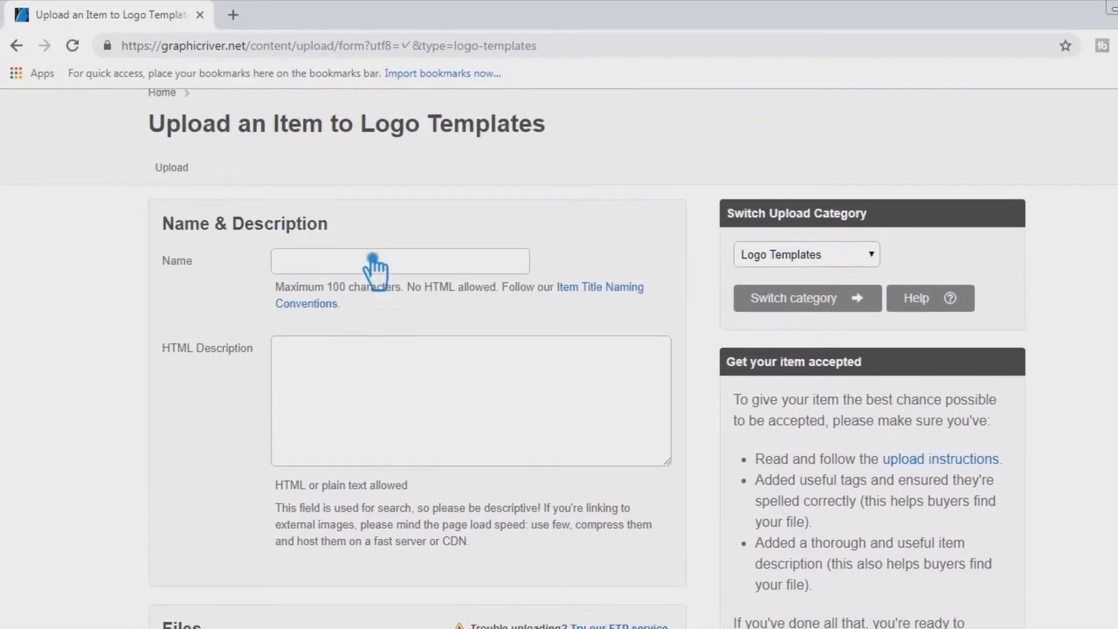
scroll(372, 262, up, 2)
click(326, 380)
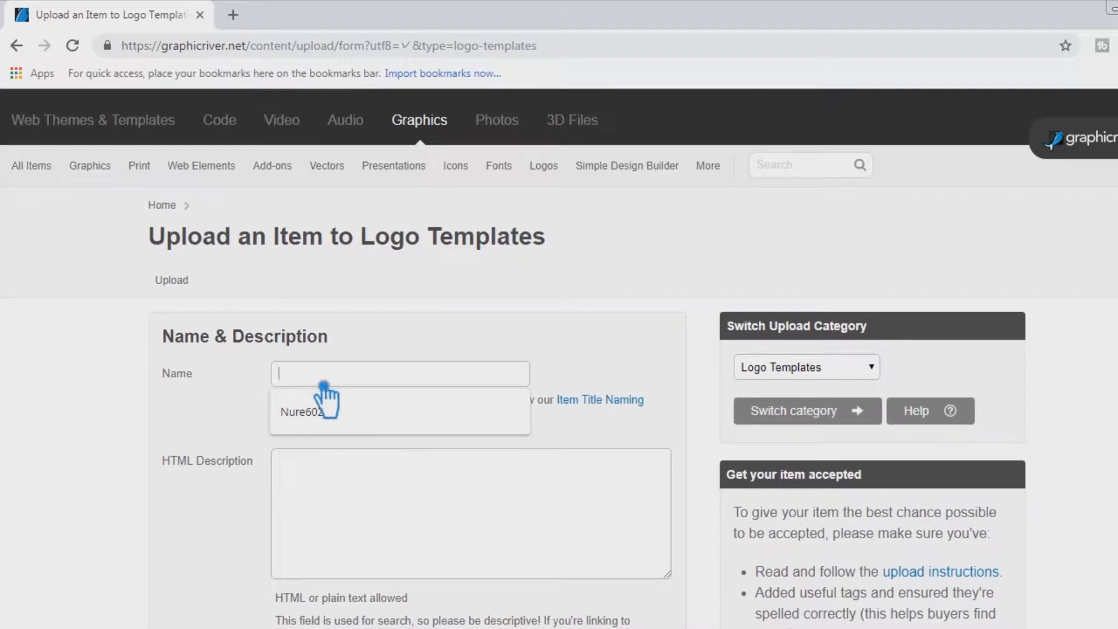
text(R Letter Logo)
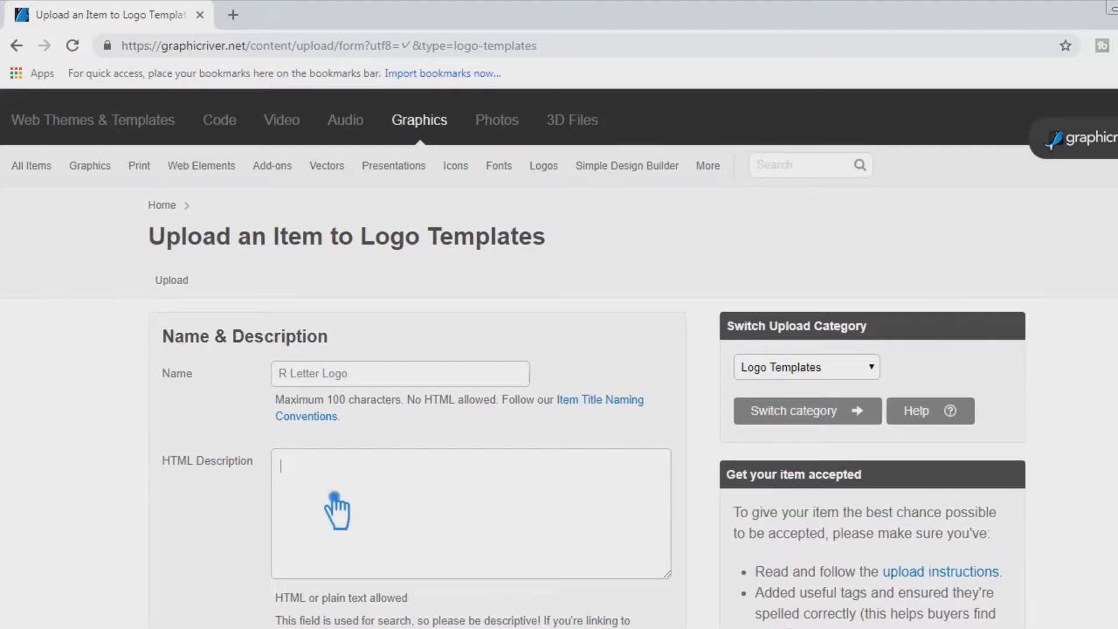
key(ctrl+v)
Start choosing a file to upload and browse to the 30.09.2018 folder on University (F:).
scroll(445, 516, down, 5)
scroll(446, 515, down, 2)
click(212, 379)
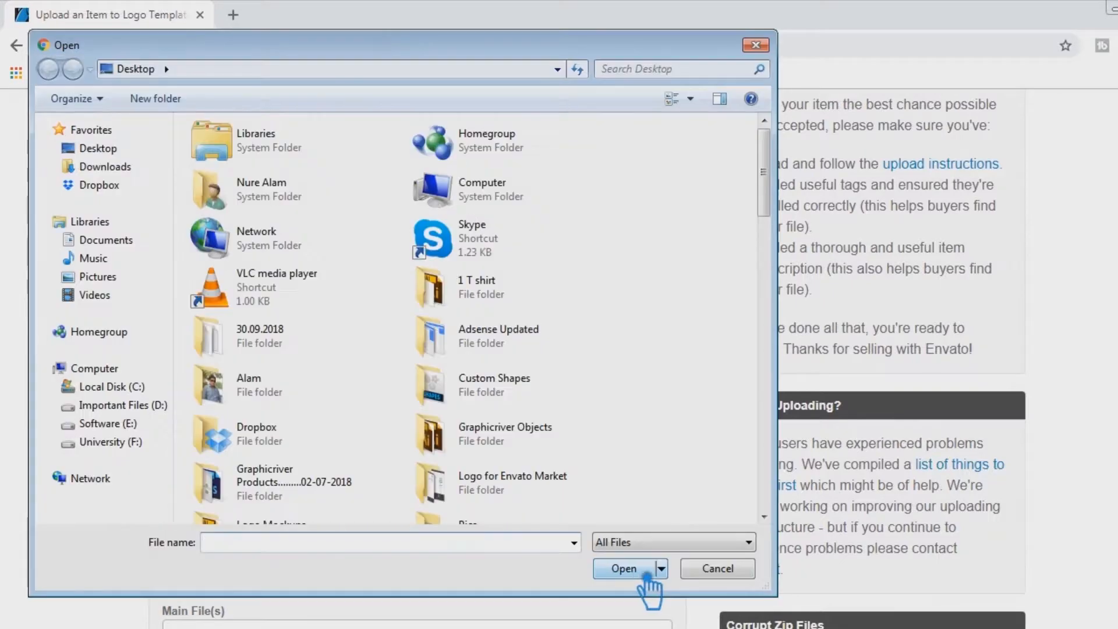
click(134, 441)
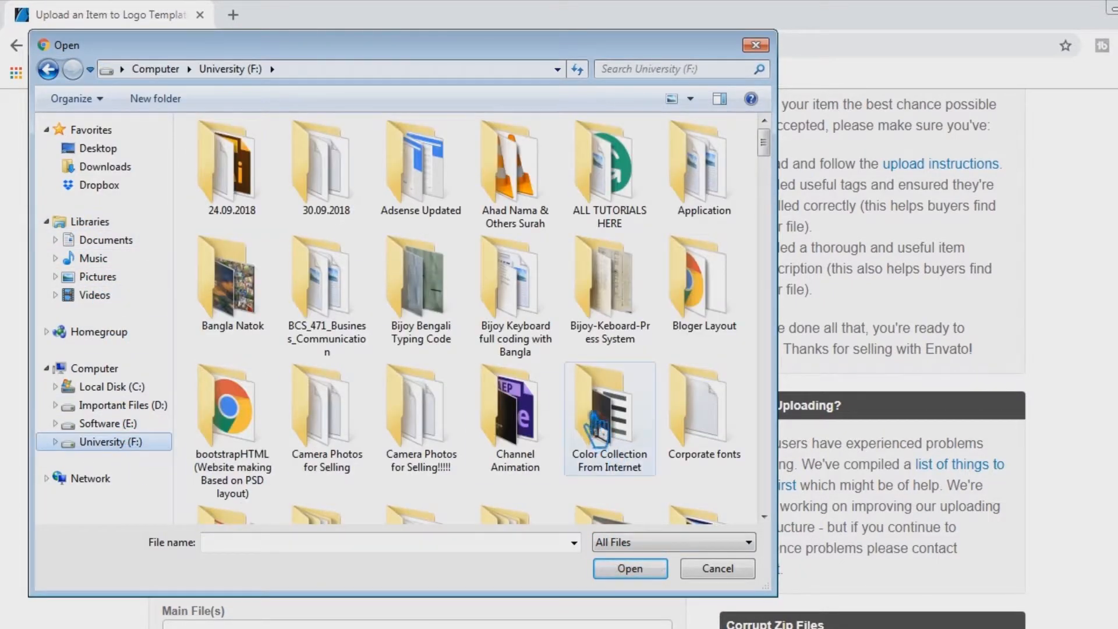
double_click(340, 169)
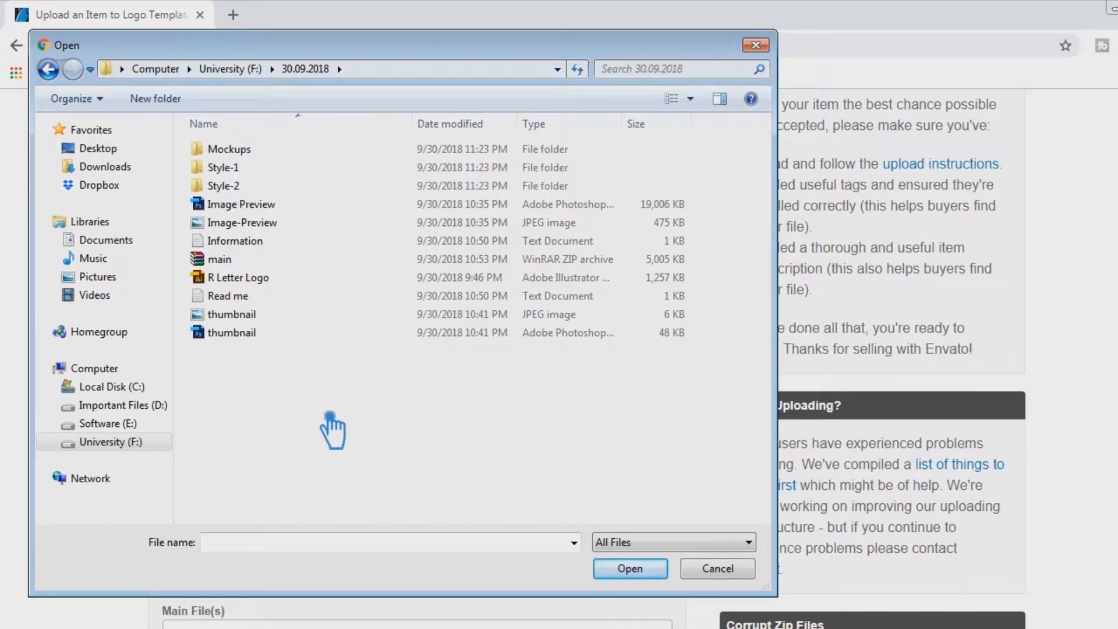
Show the folder's files as large icons and upload the main ZIP archive.
right_click(324, 408)
mouse_move(429, 438)
click(558, 439)
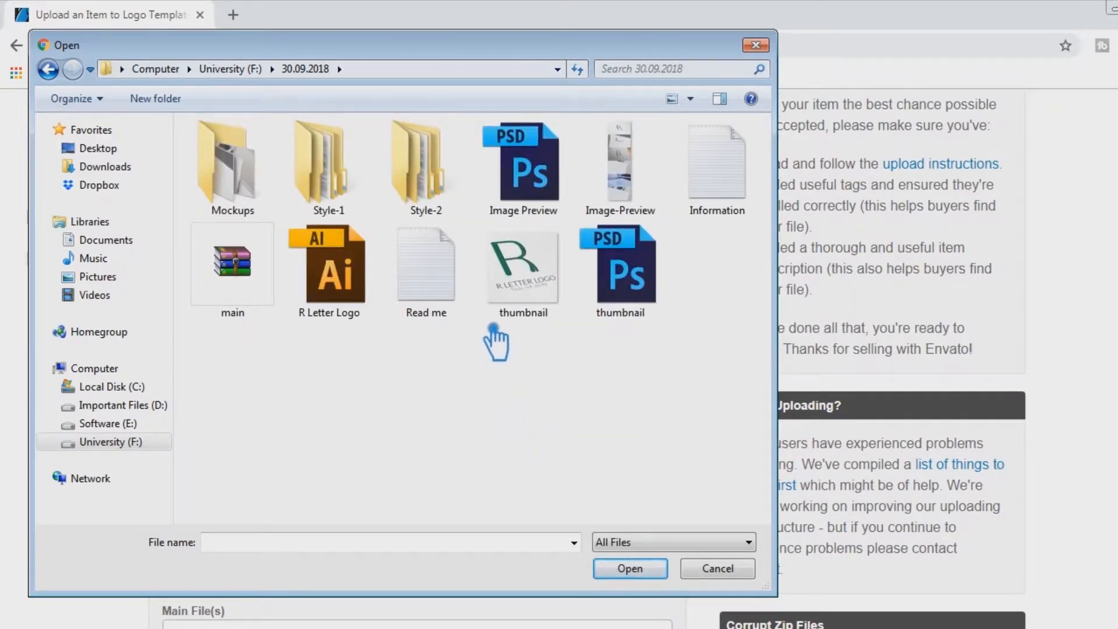
click(441, 294)
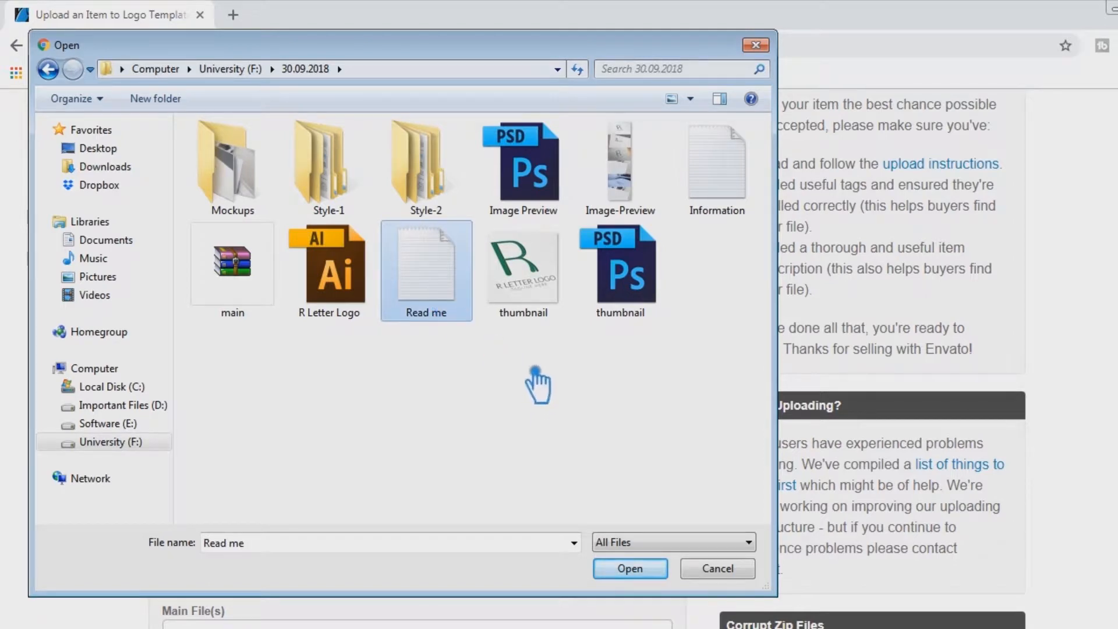
double_click(249, 298)
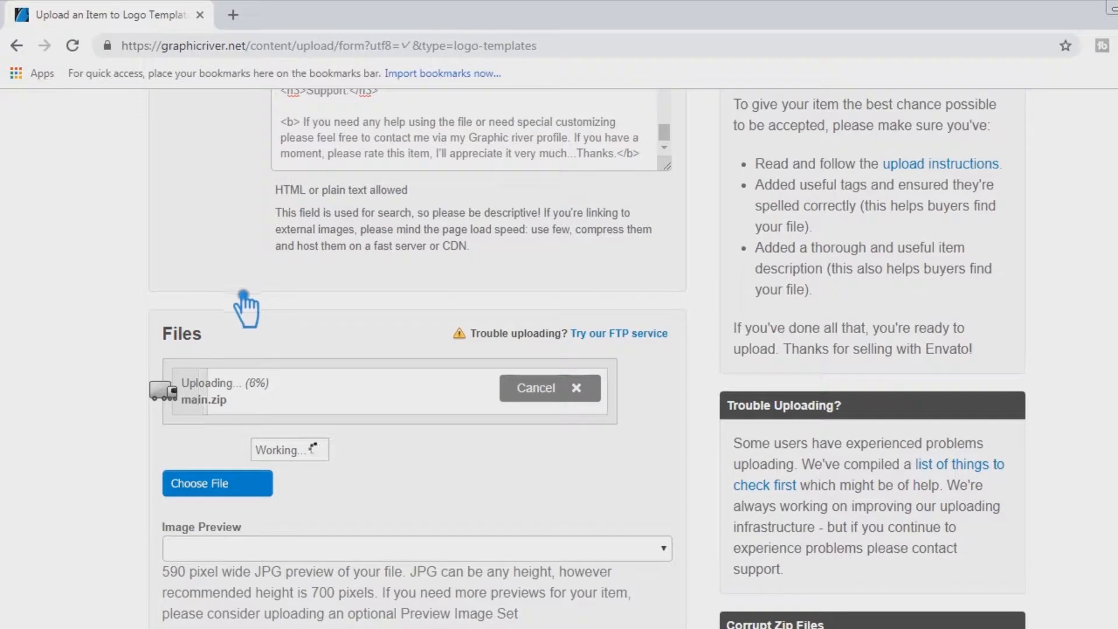
Upload the Image-Preview and thumbnail JPEG images together from the 30.09.2018 folder.
click(227, 489)
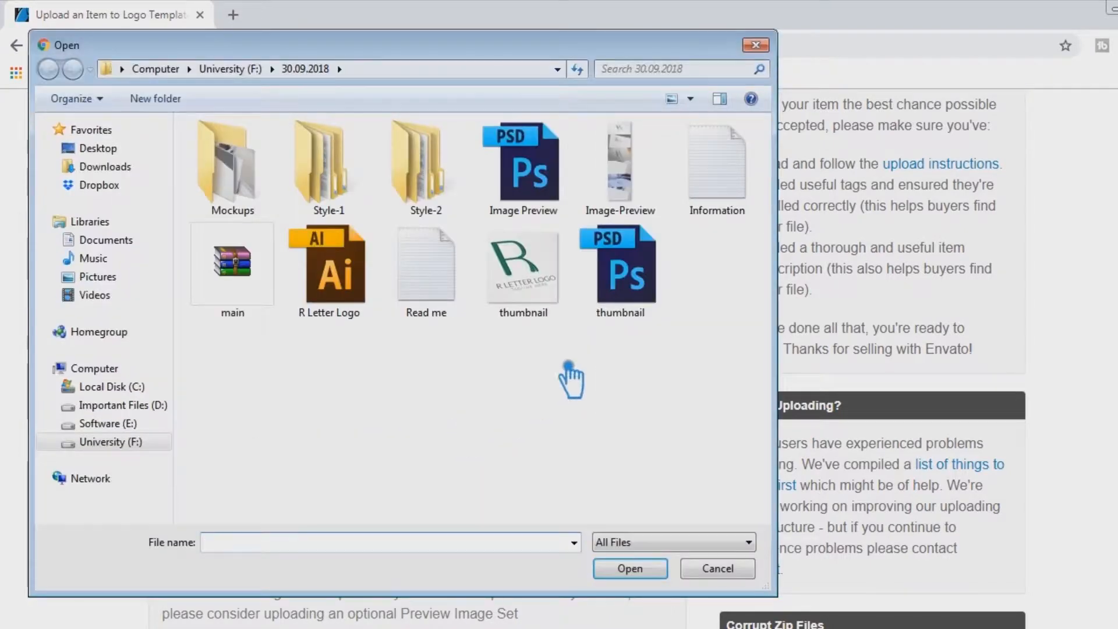
click(560, 278)
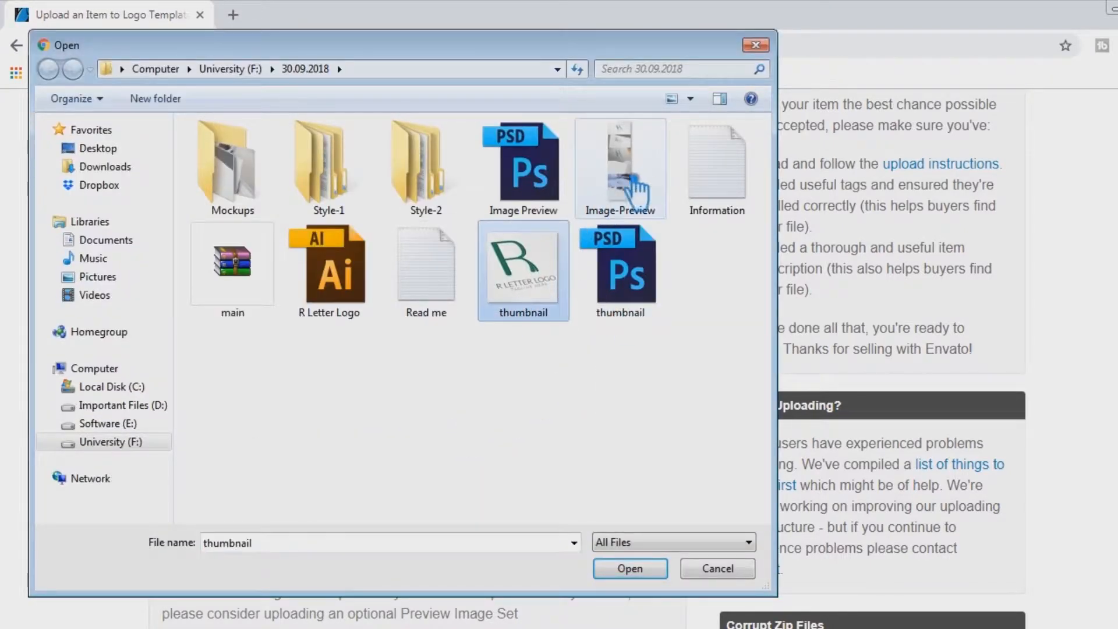
ctrl+click(638, 189)
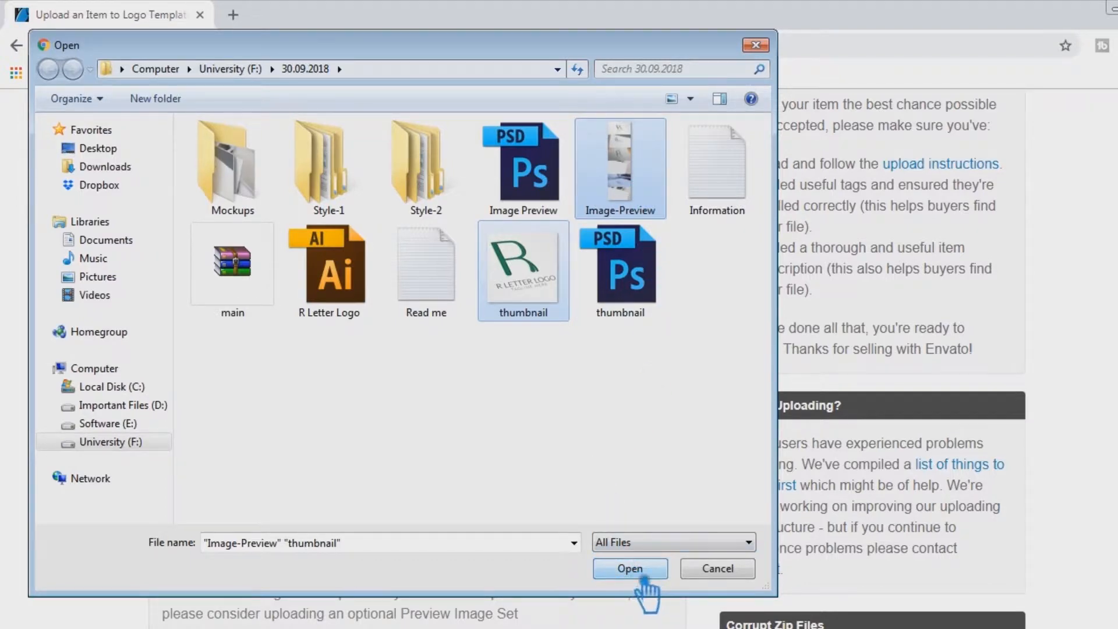
click(630, 569)
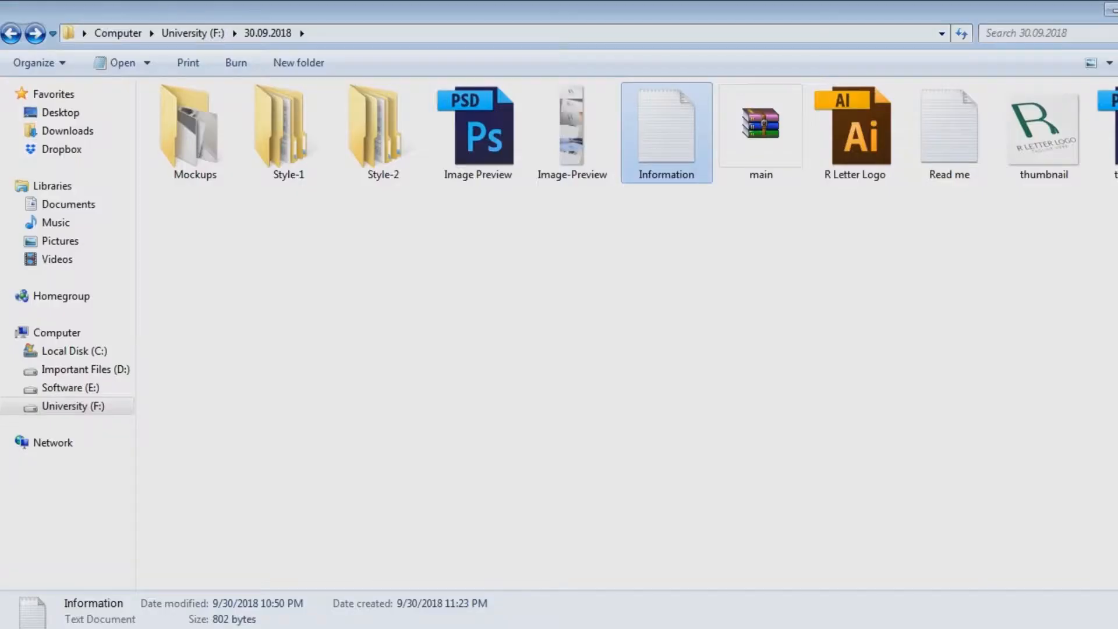
Open the main ZIP archive from the 30.09.2018 folder in File Explorer to view its contents.
click(782, 130)
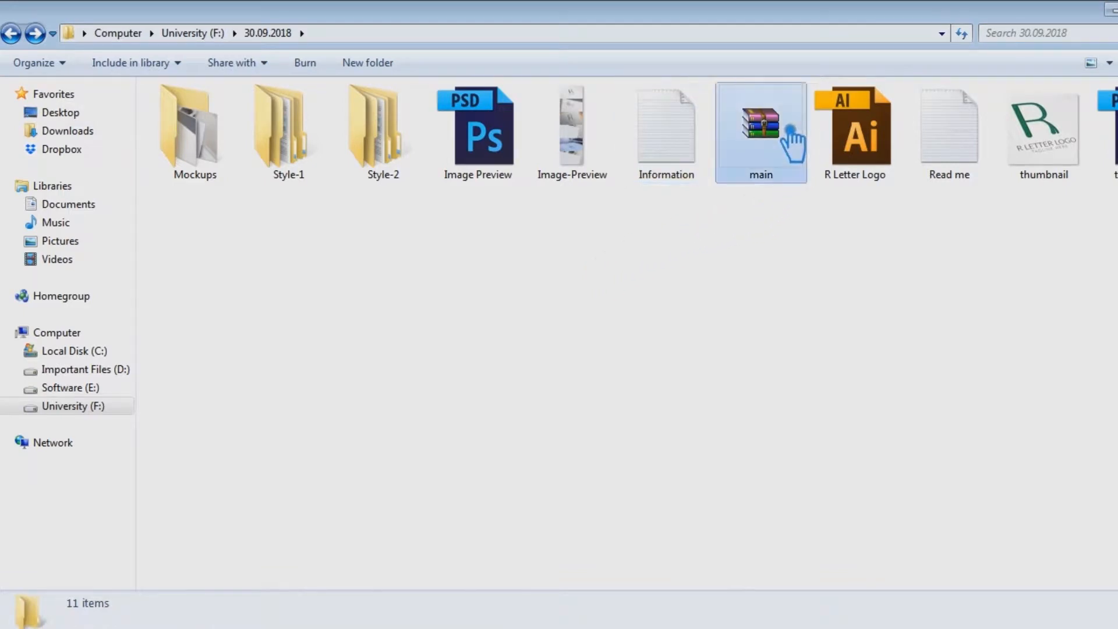
double_click(788, 127)
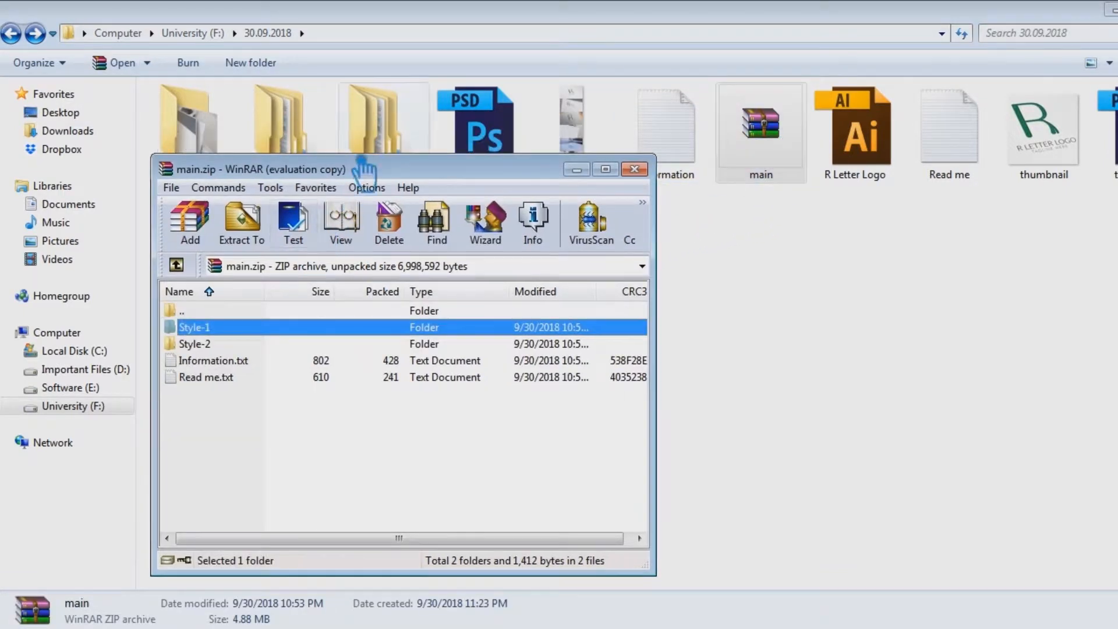
Close the main.zip archive window and switch back to the GraphicRiver upload form in Chrome.
drag(380, 179, 415, 237)
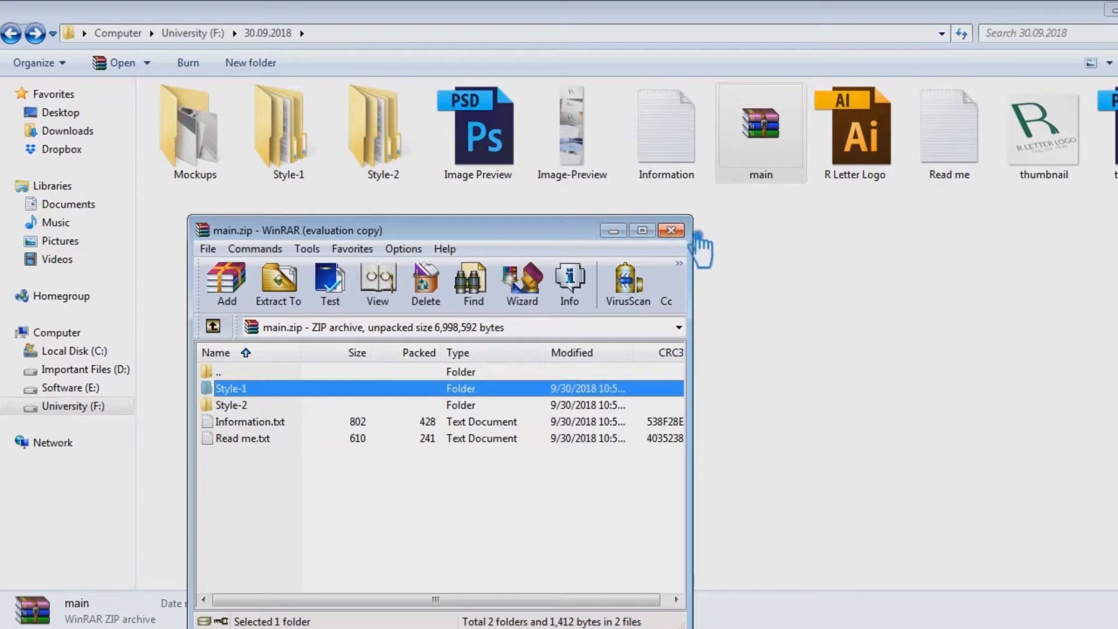
click(673, 230)
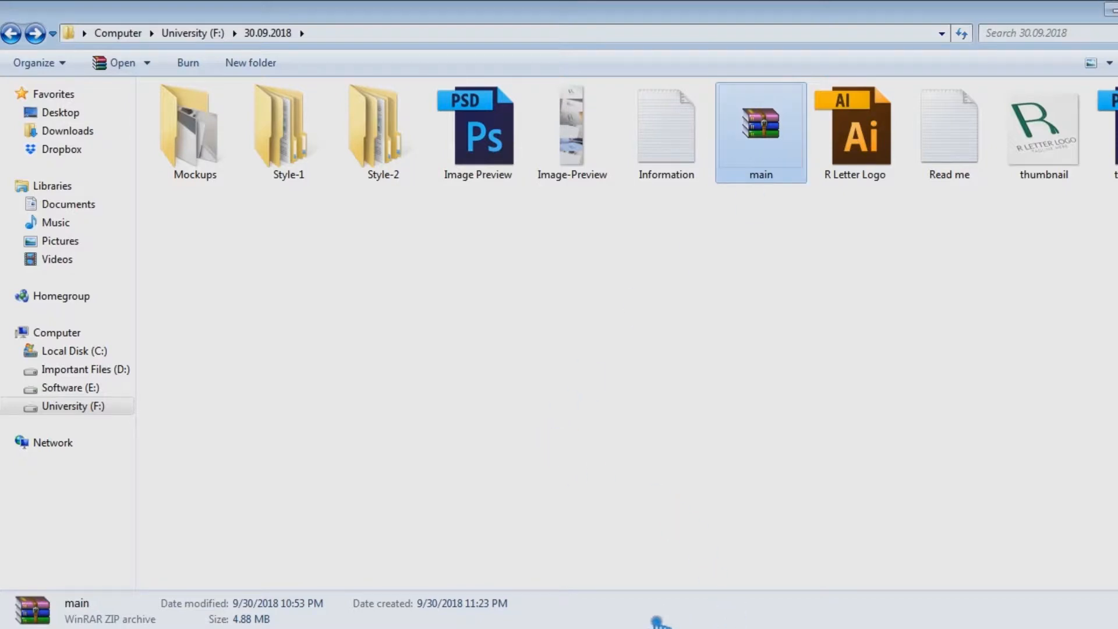
click(594, 618)
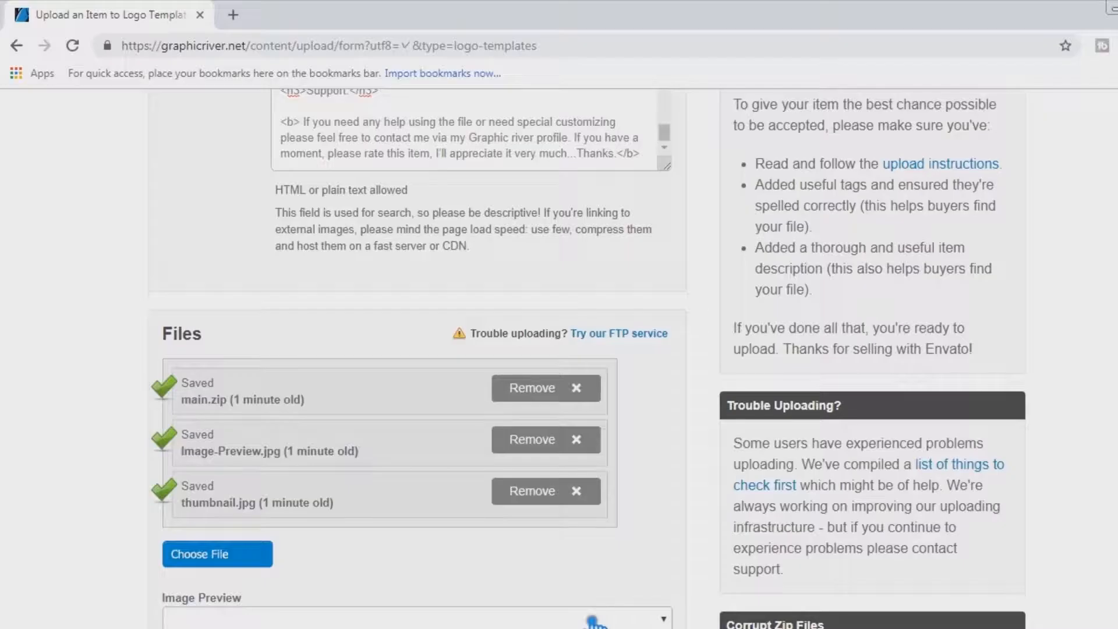
Assign the uploaded files to their slots: Image-Preview.jpg as Image Preview, thumbnail.jpg as Thumbnail and main.zip as Main File(s).
scroll(666, 604, down, 4)
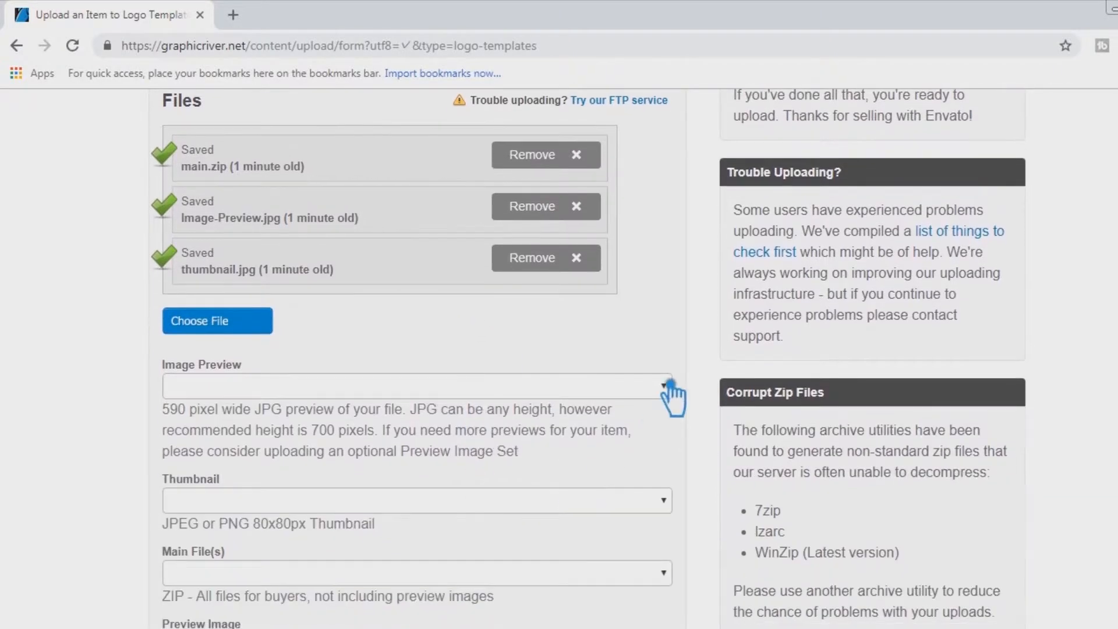
click(669, 387)
click(251, 437)
scroll(386, 499, down, 4)
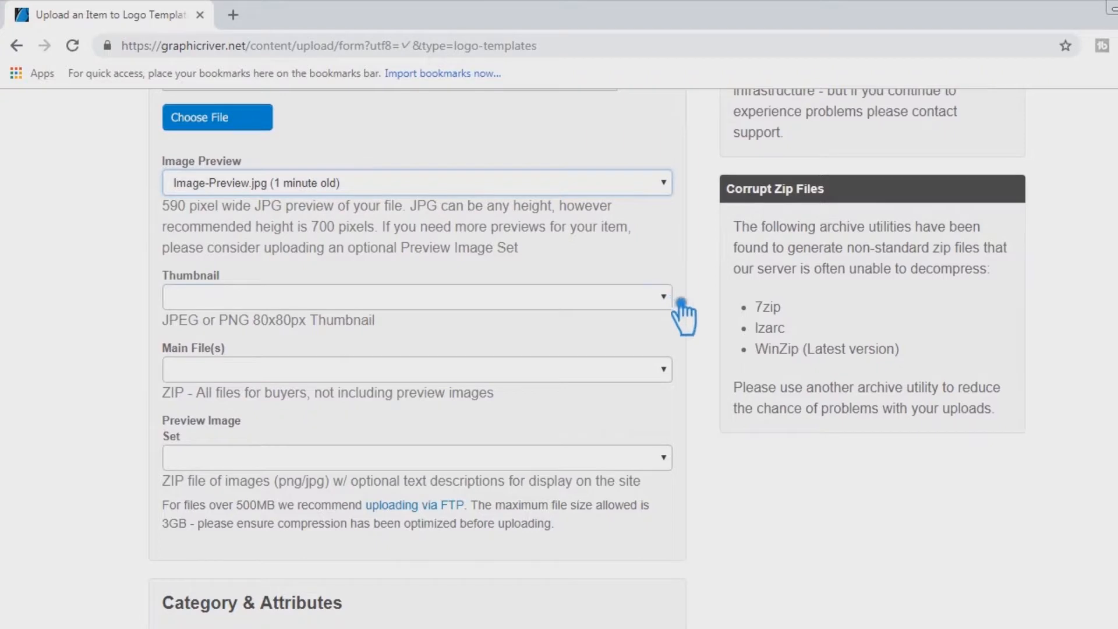
click(669, 297)
click(251, 361)
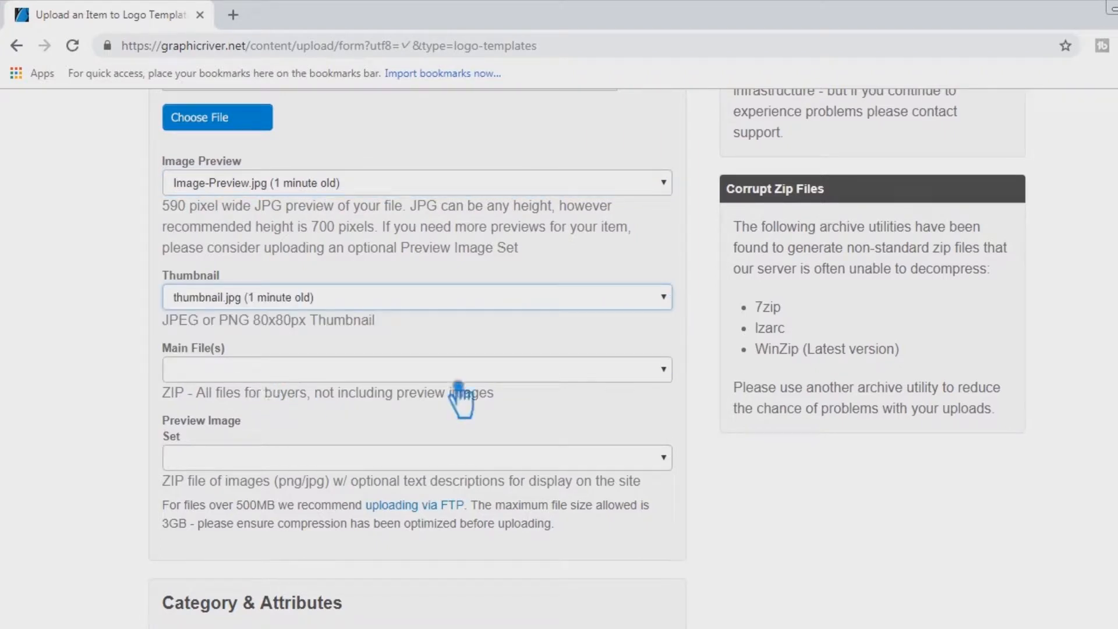
click(668, 373)
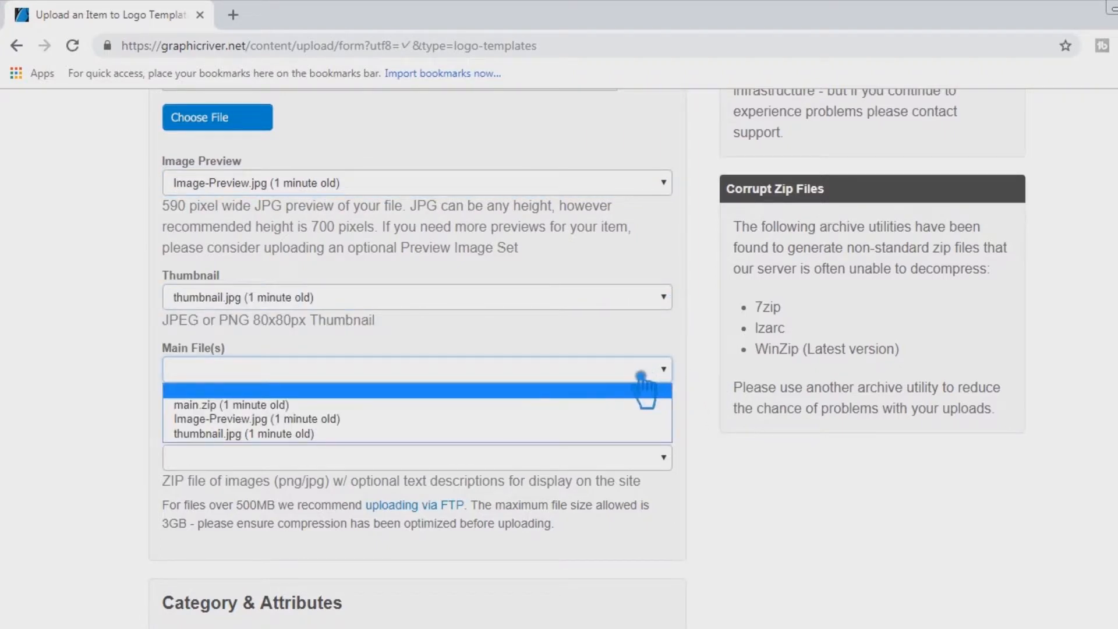
click(241, 406)
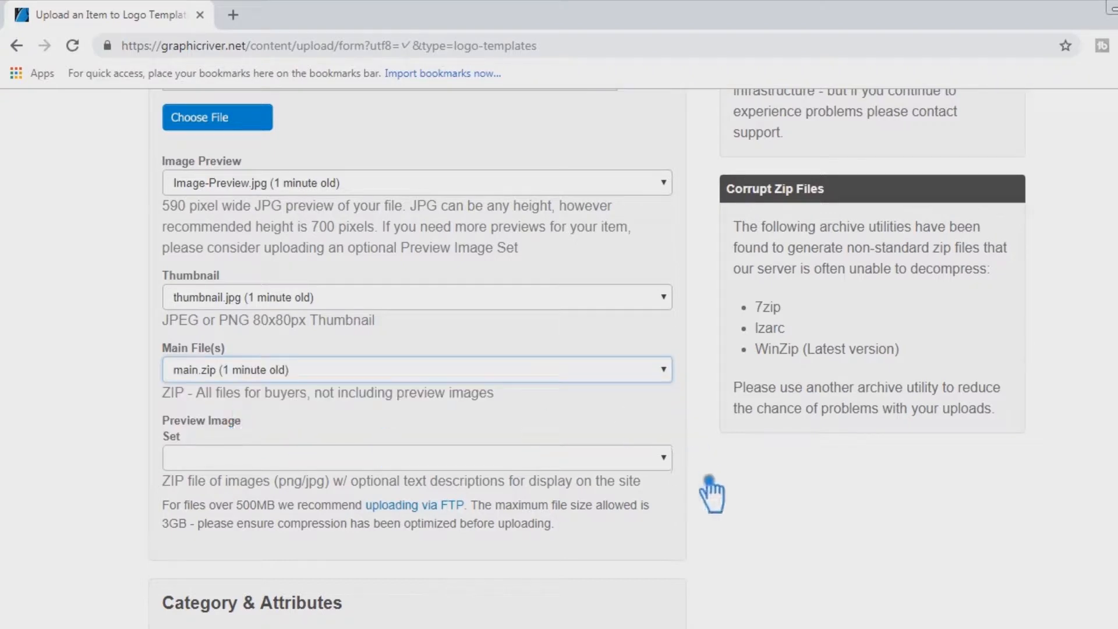
Set the item's category to Logo Templates in the Category & Attributes section.
scroll(703, 474, down, 7)
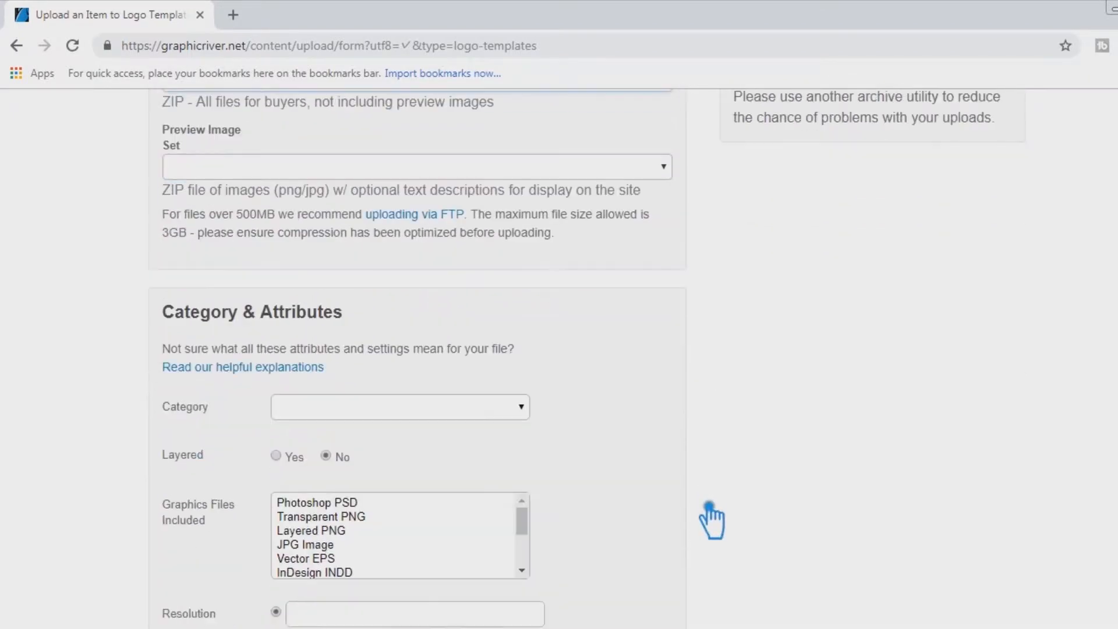
click(526, 294)
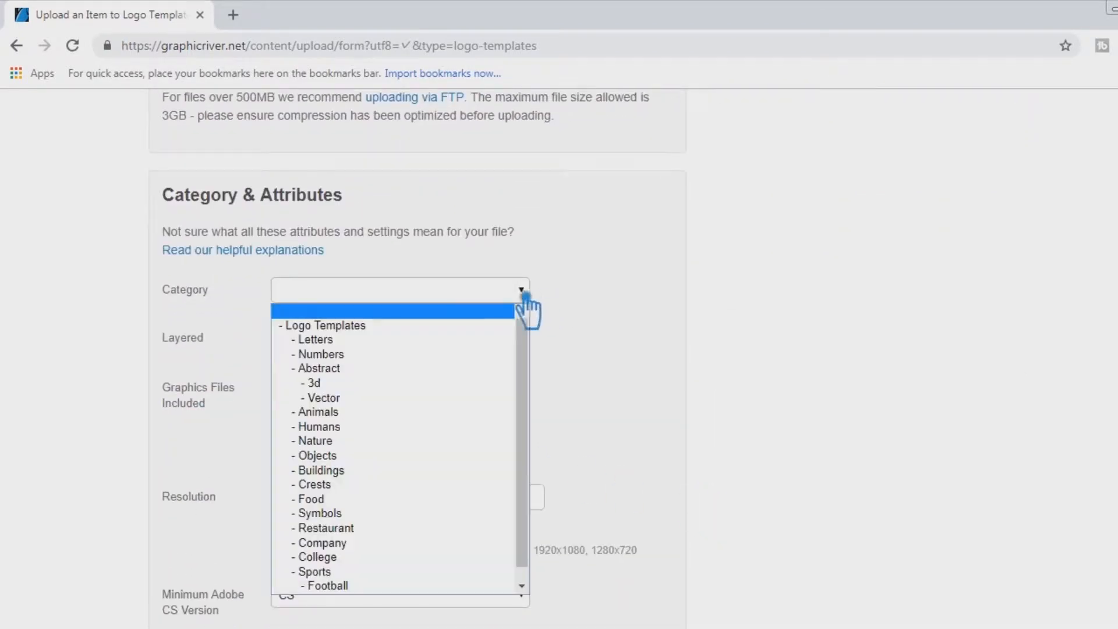
click(377, 330)
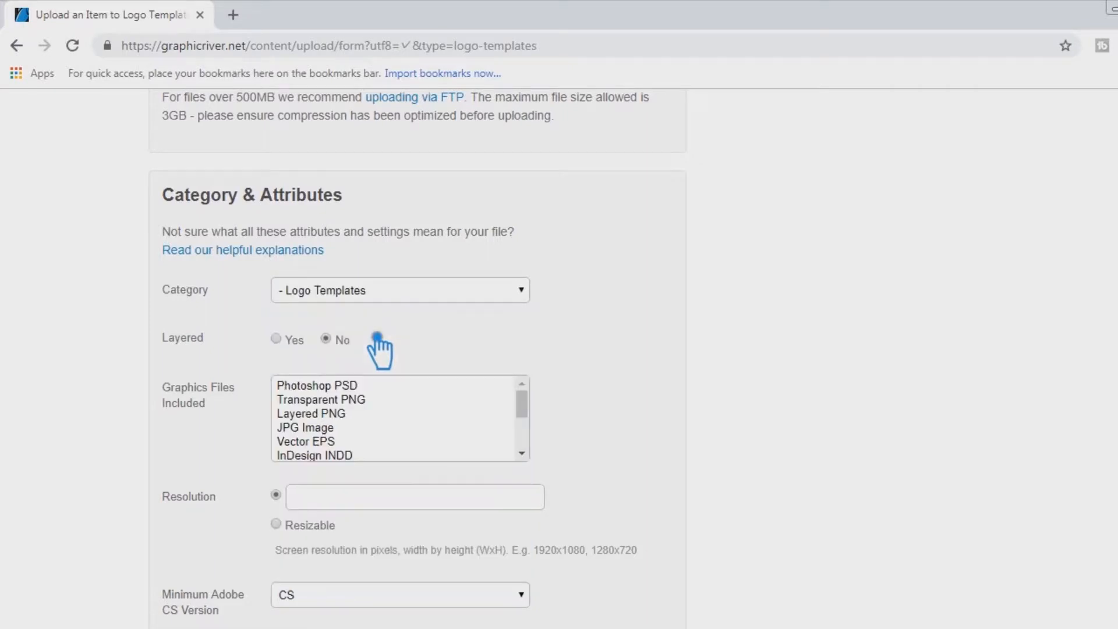
click(536, 296)
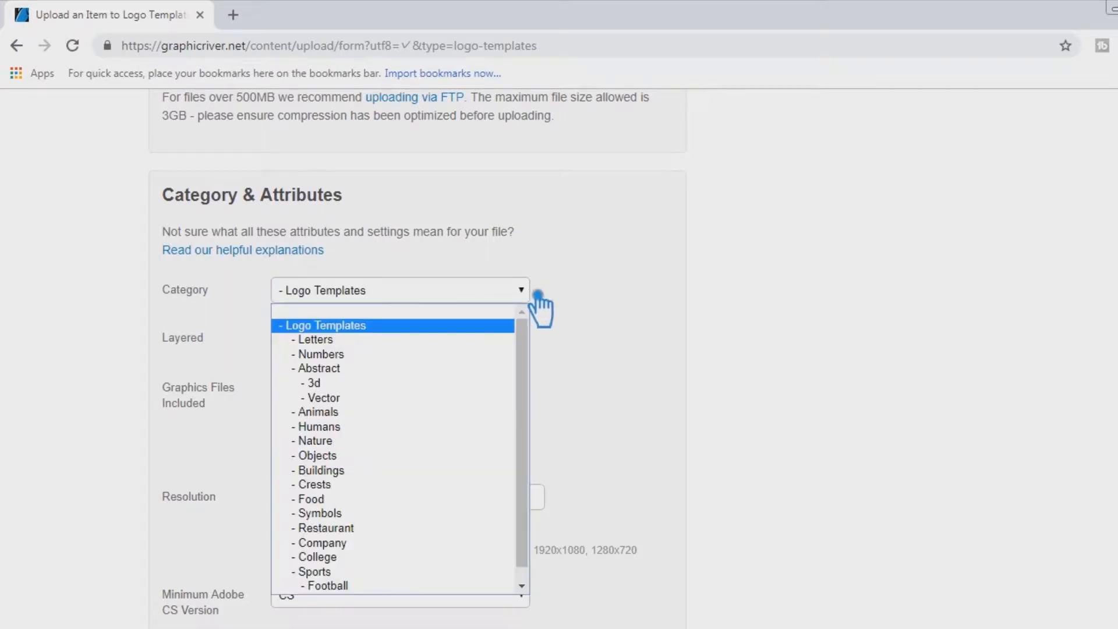
click(537, 295)
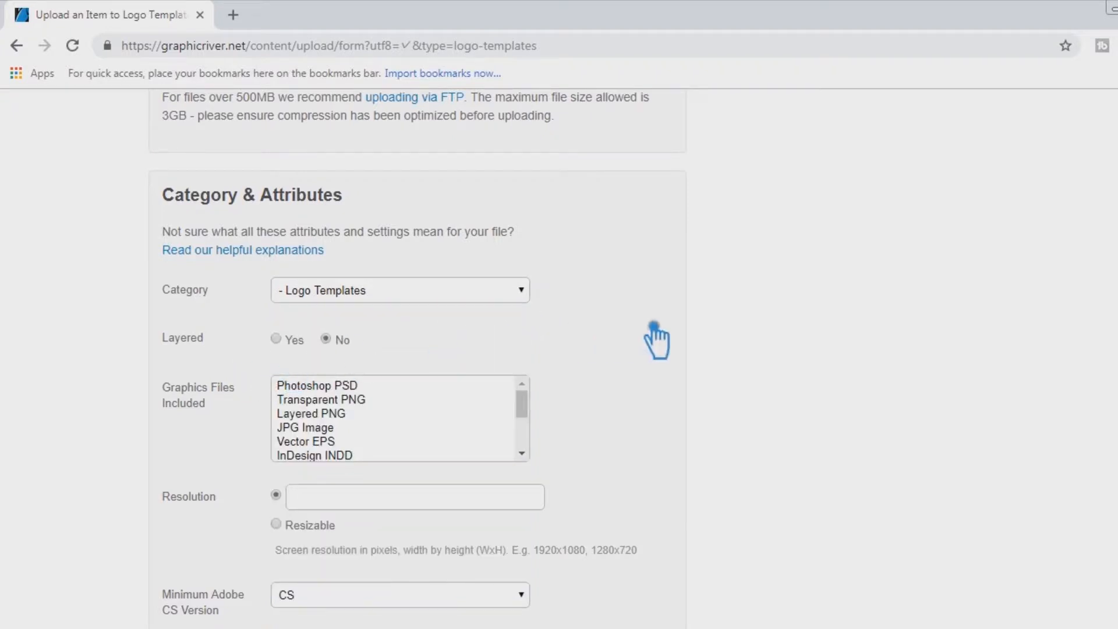
Select both AI Illustrator and Vector EPS as the graphics files included.
scroll(727, 408, down, 2)
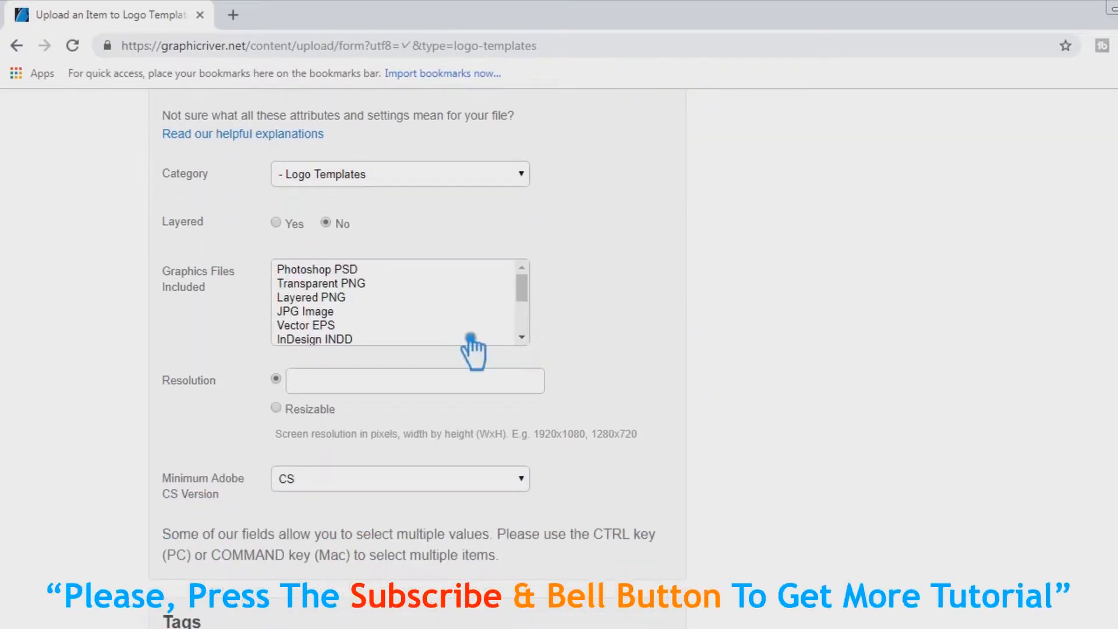
scroll(387, 329, down, 1)
scroll(387, 329, down, 2)
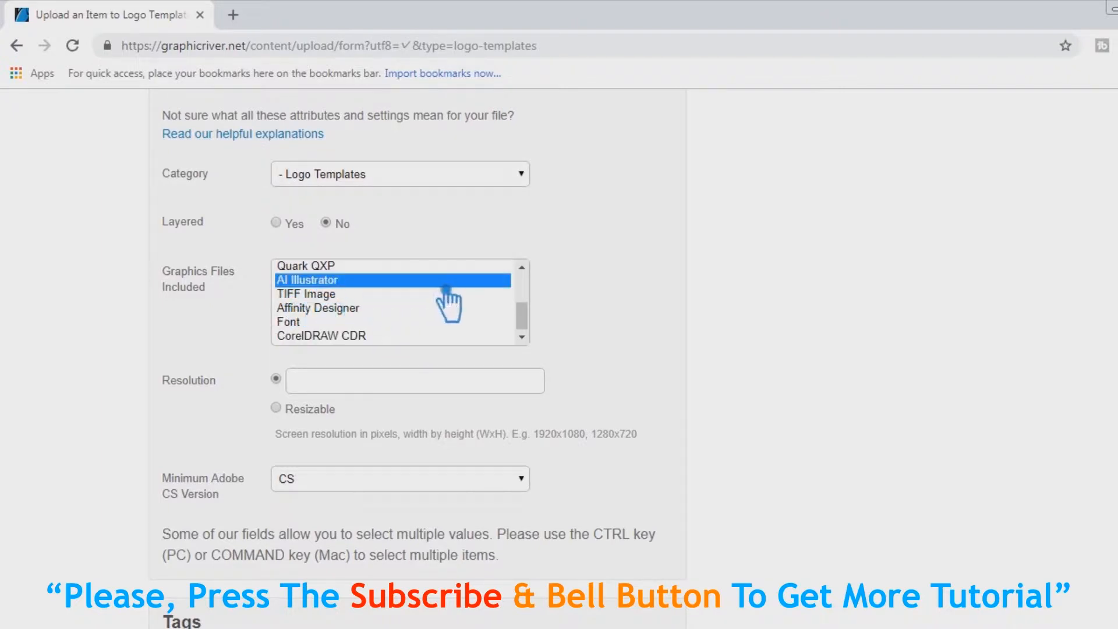
scroll(446, 300, up, 2)
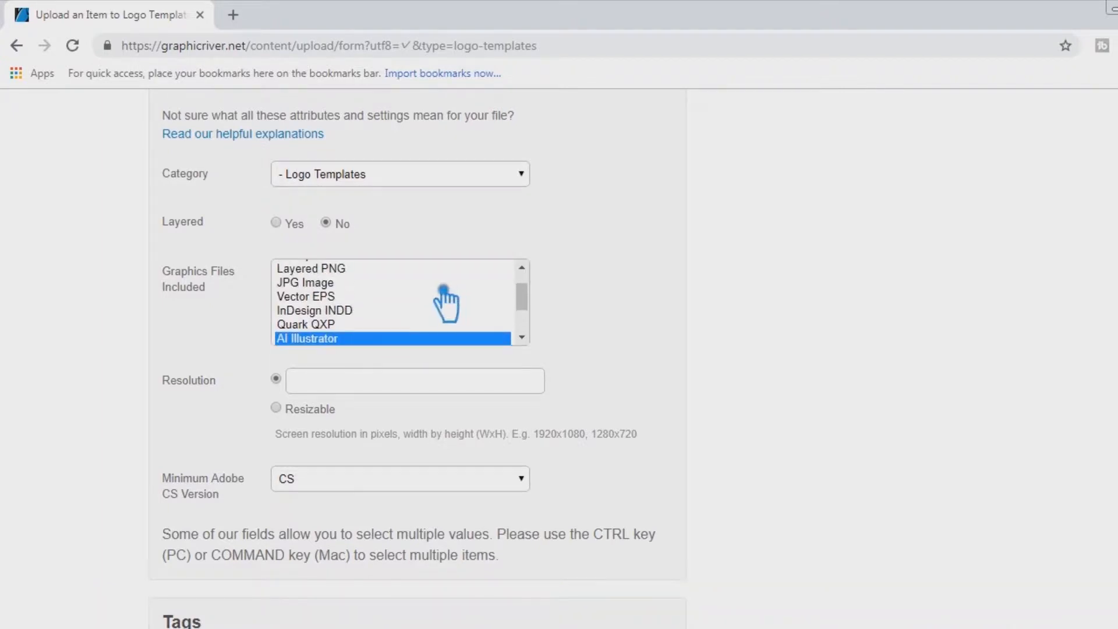
ctrl+click(311, 297)
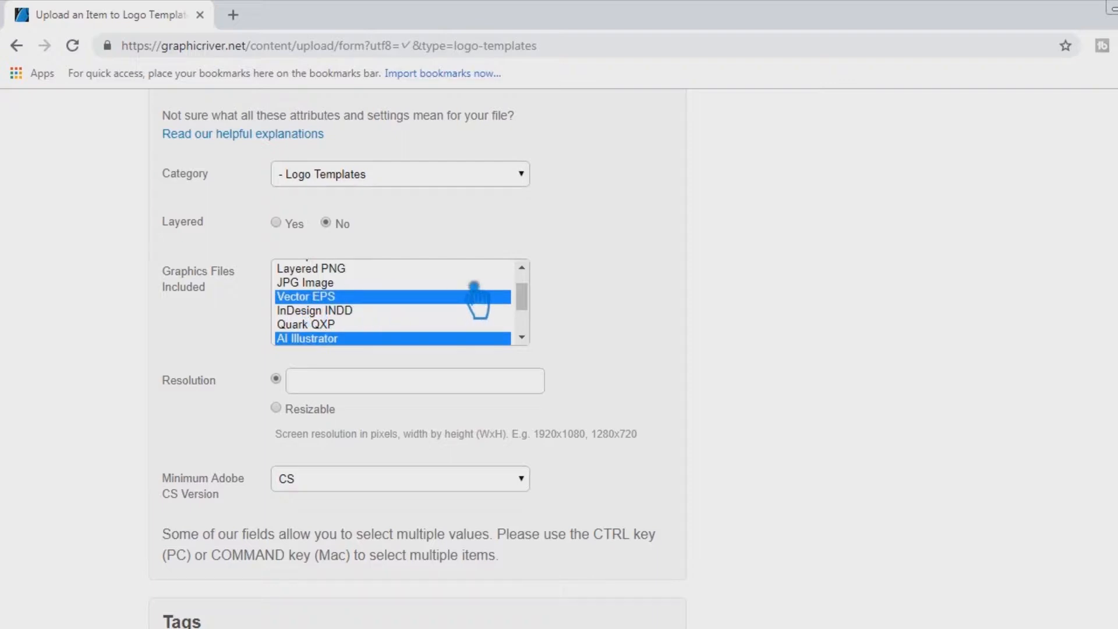
scroll(475, 297, down, 2)
scroll(474, 285, up, 1)
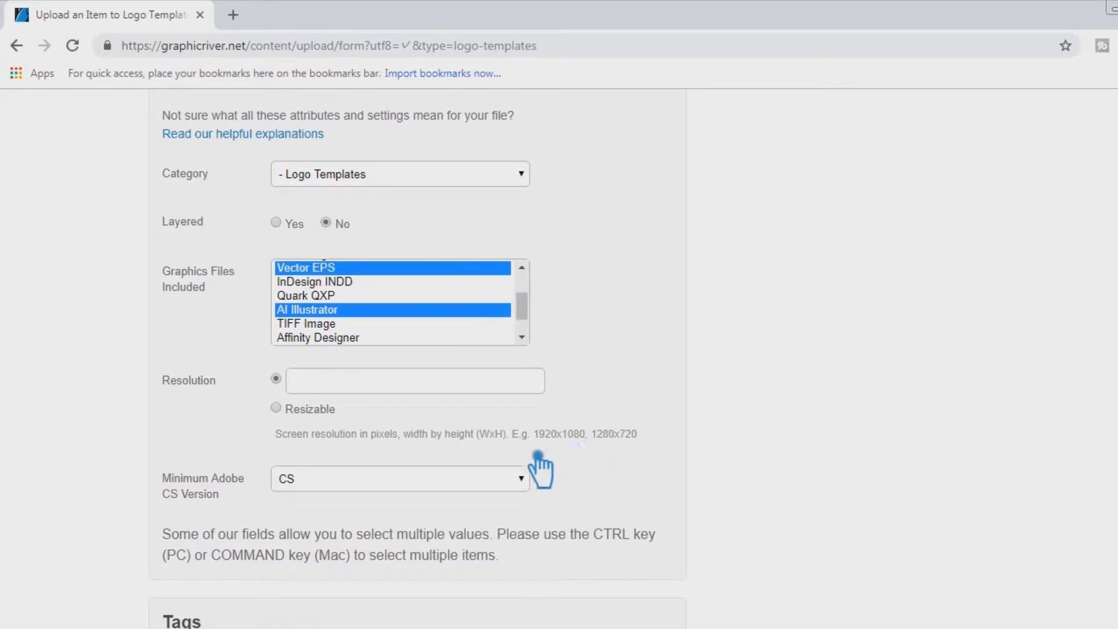
Set the item's resolution to Resizable instead of a fixed pixel size.
click(345, 390)
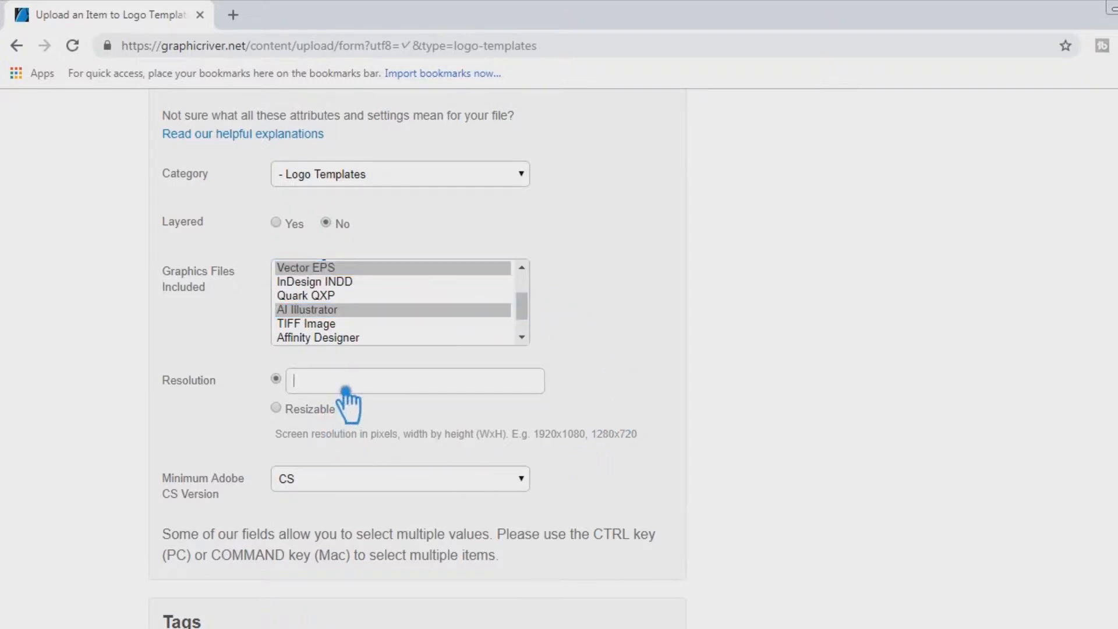
click(286, 409)
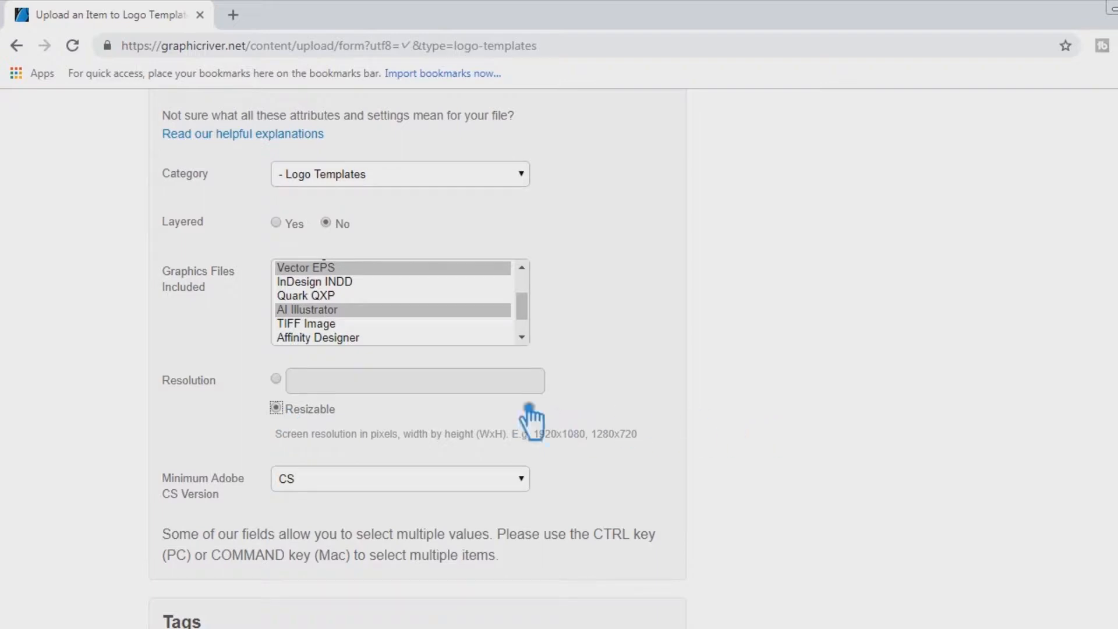
click(276, 378)
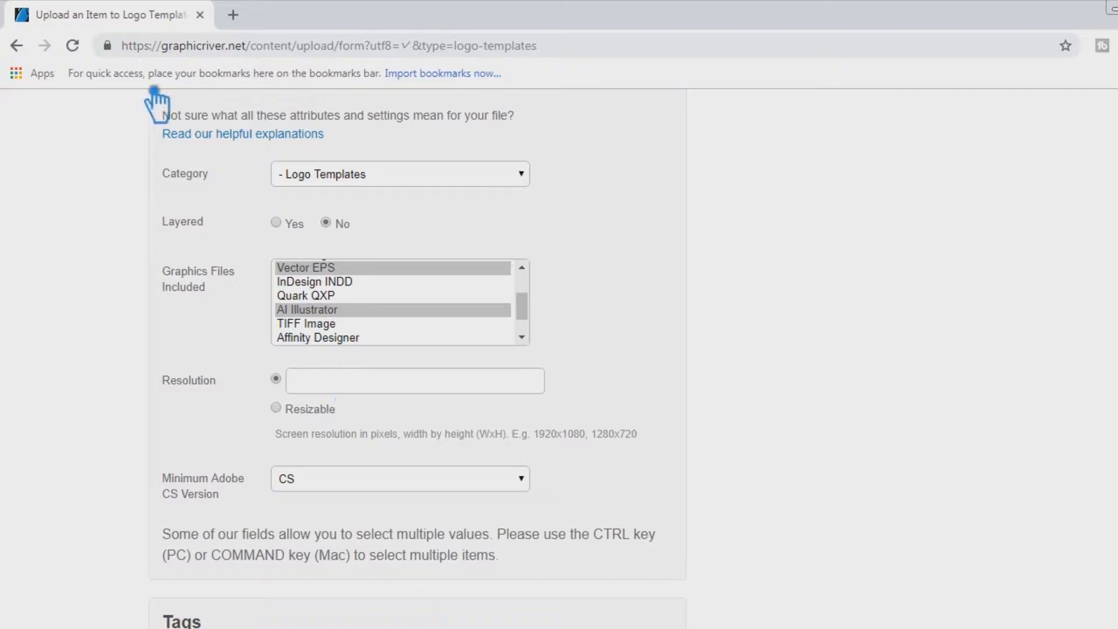
click(286, 411)
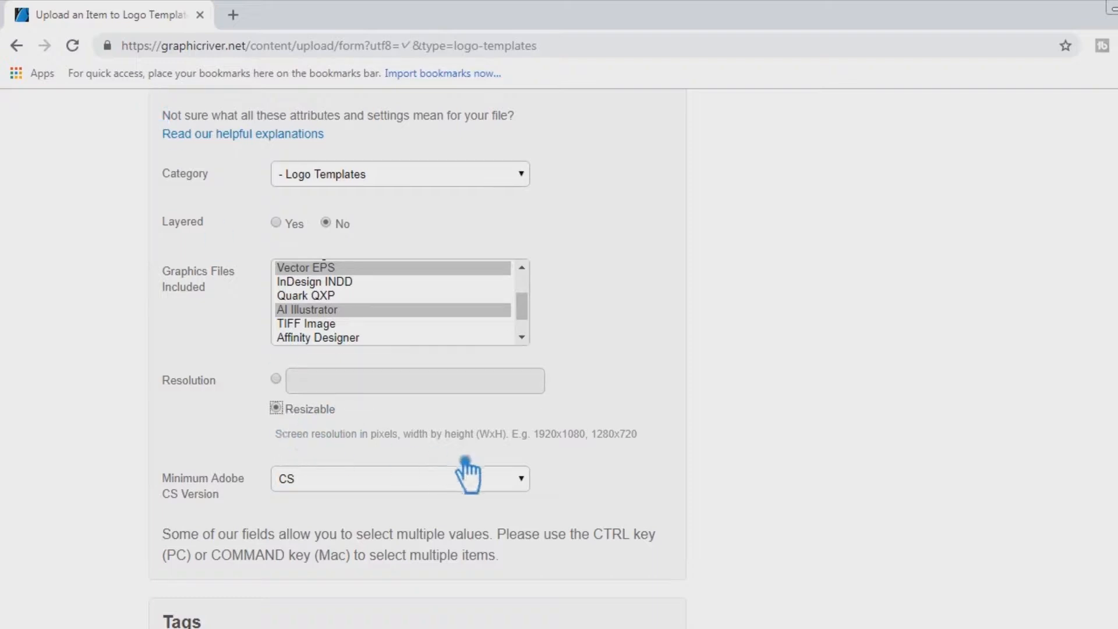
Choose CS as the minimum Adobe CS version for the item.
scroll(640, 483, down, 2)
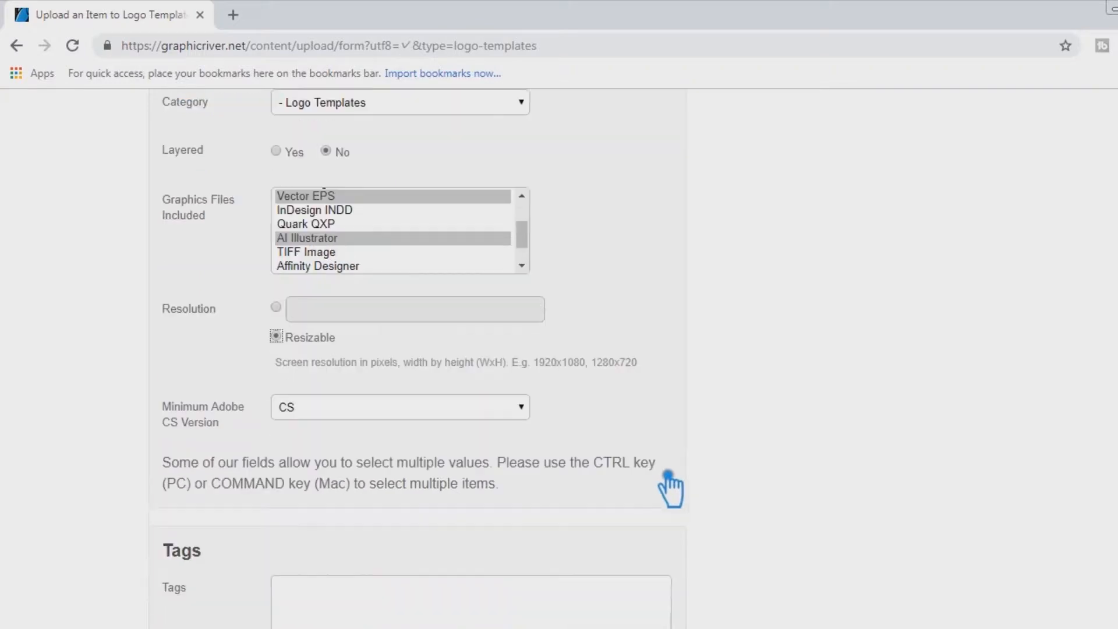
click(531, 395)
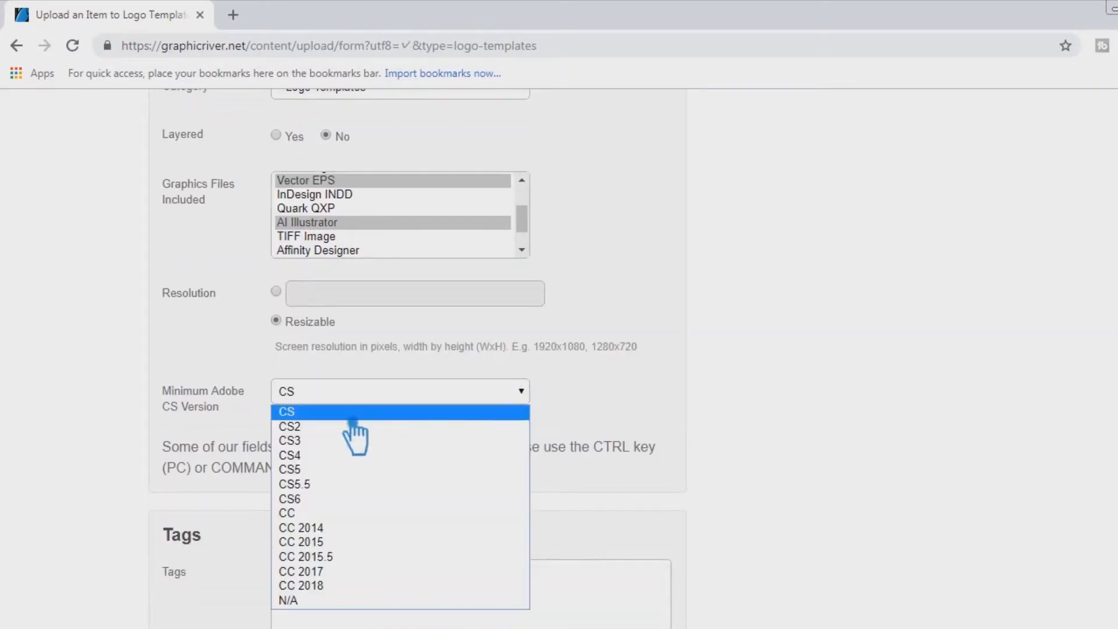
click(302, 414)
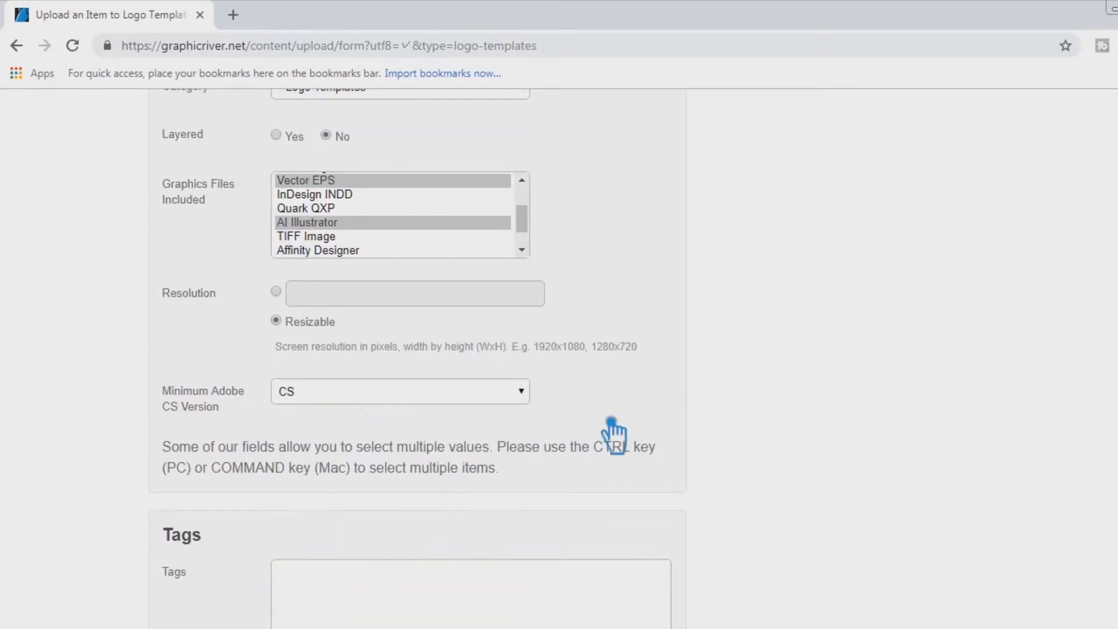
Enter the first tags in lowercase, separated by commas: r letter logo and letter logo.
scroll(675, 449, down, 3)
click(338, 406)
text(R Letter L)
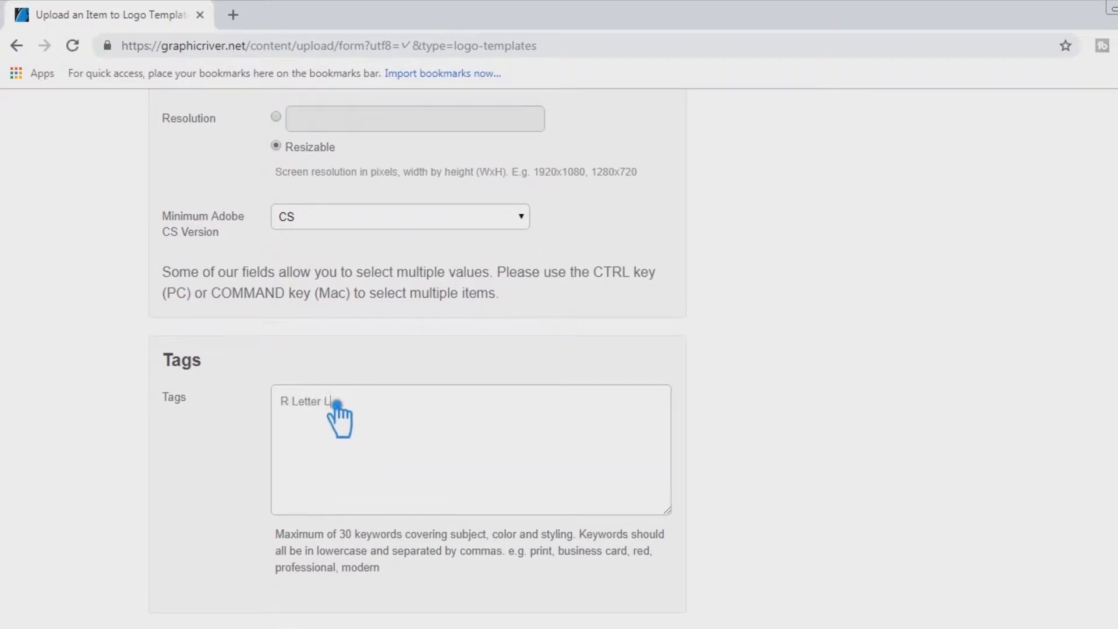
text(ogo, letter logo,)
drag(310, 410, 337, 411)
text(lrl)
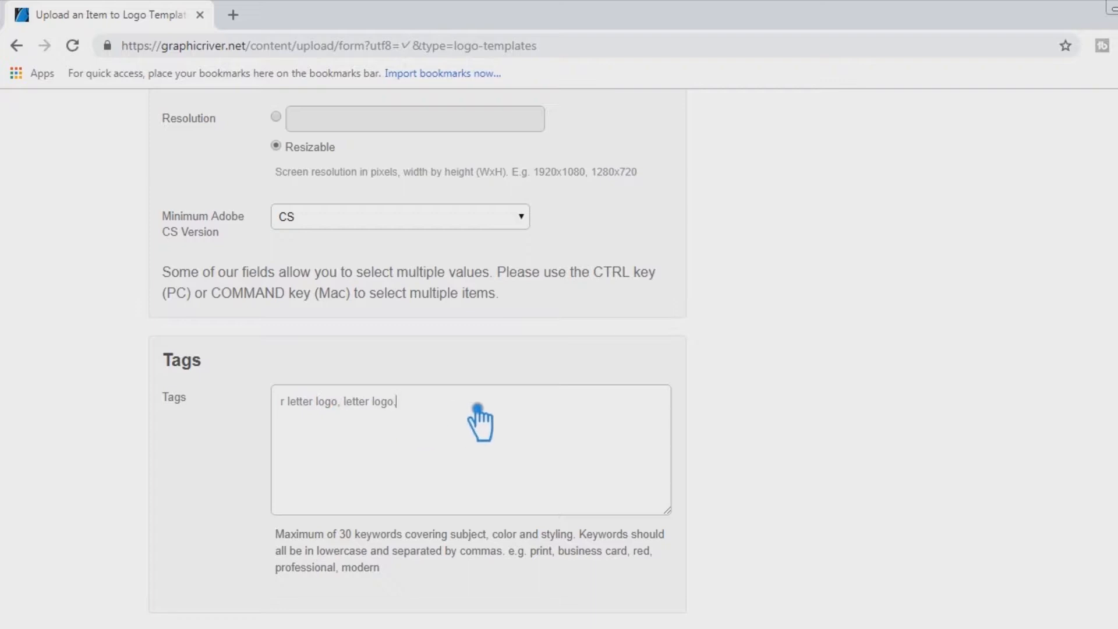
Add the tags corporate logo, letter logo design, letter design, r letter design, r logo, logo r and logo r design.
text(corporate logo, letter logo design)
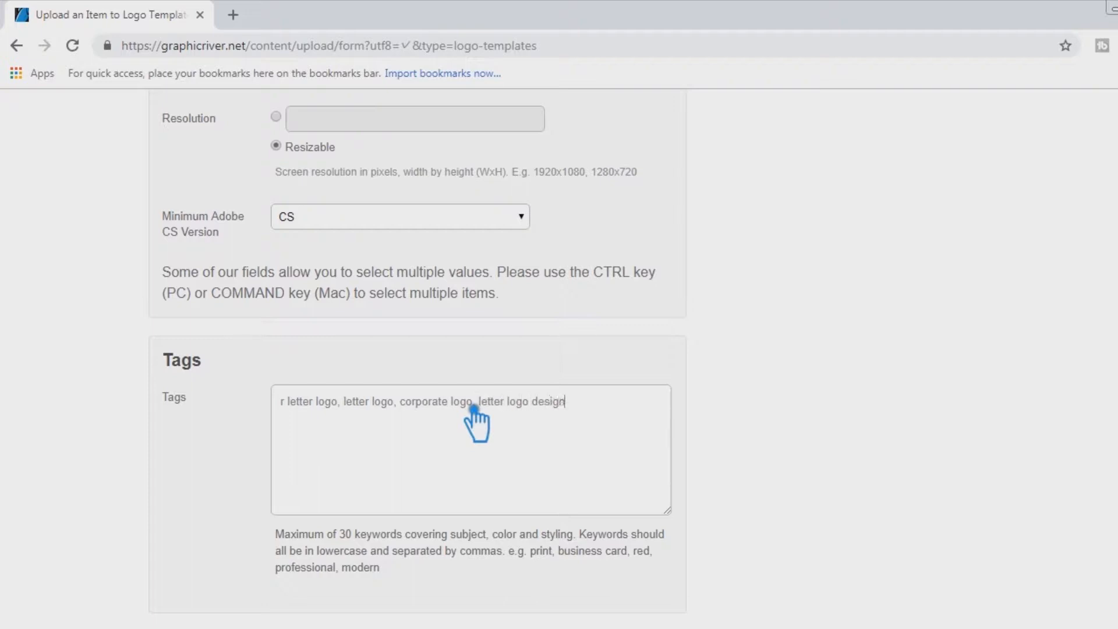
text(, letter design, r letter design,)
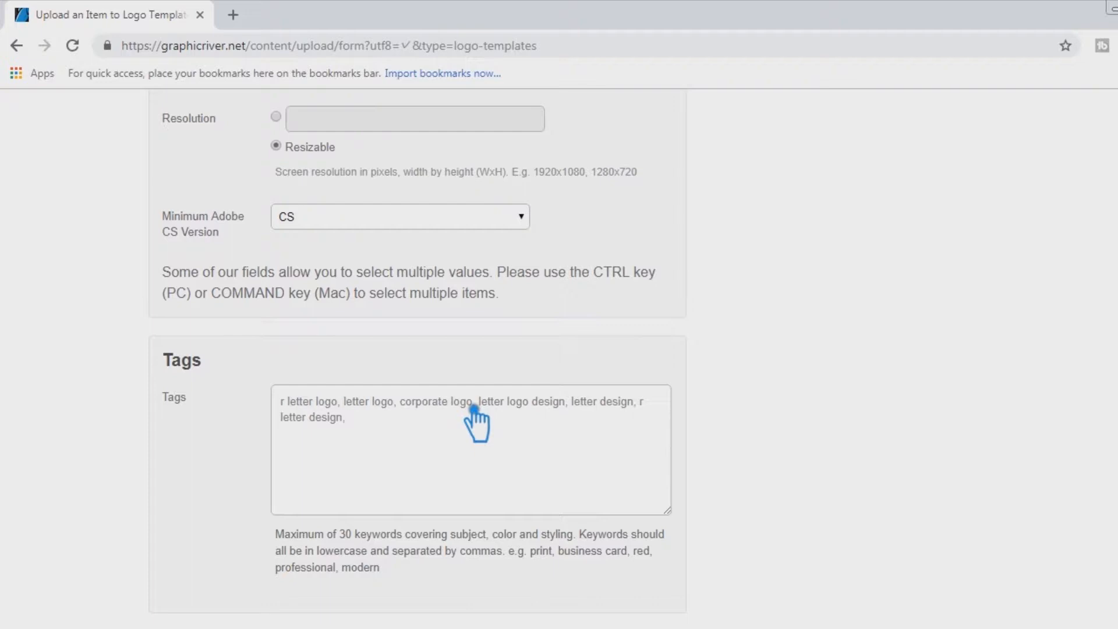
text( r logo, logo r, logo r des)
Add the tags color logo, effective logo, letter r logo and letter r logo design.
text(ign, color logo, effective )
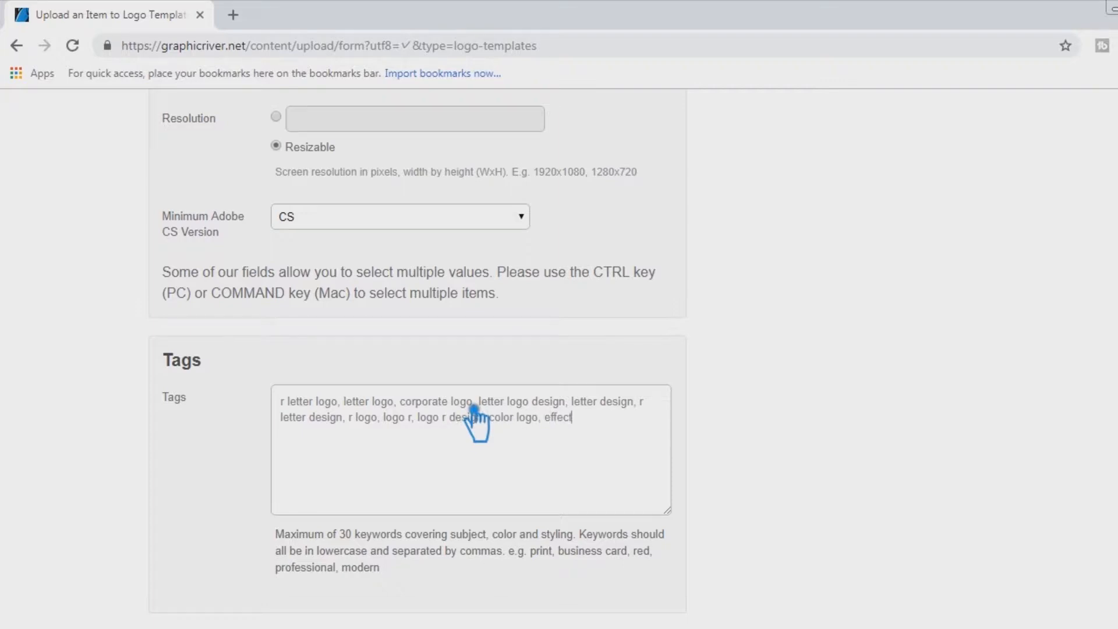
text(logo,)
text( letter r logo, r logo)
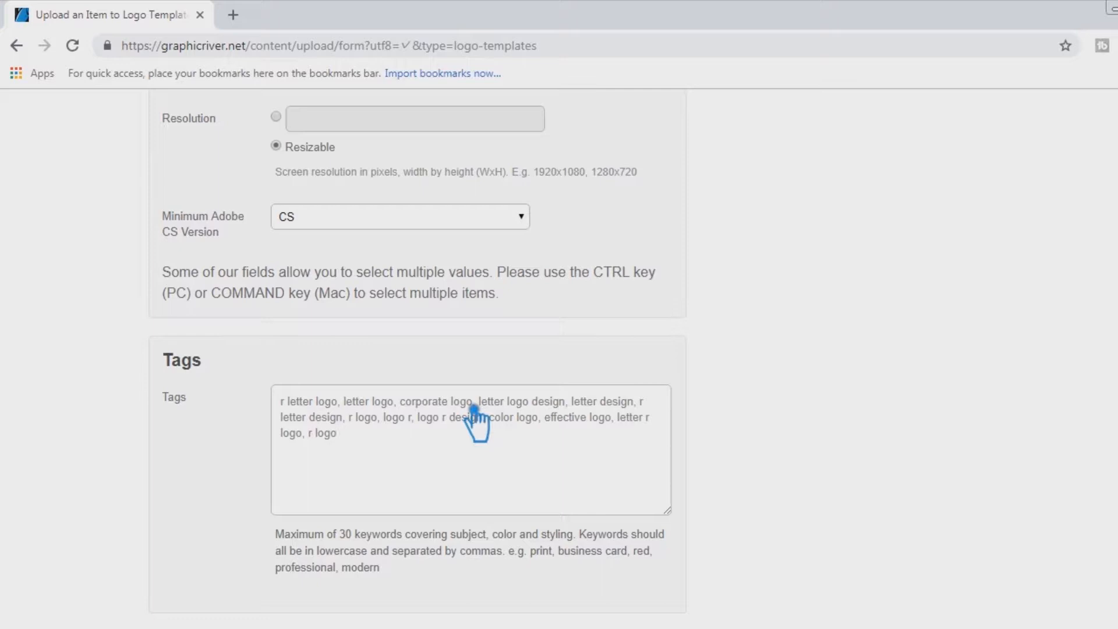
text(,)
key(BackSpace)
key(BackSpace)
text(design, letter)
click(445, 434)
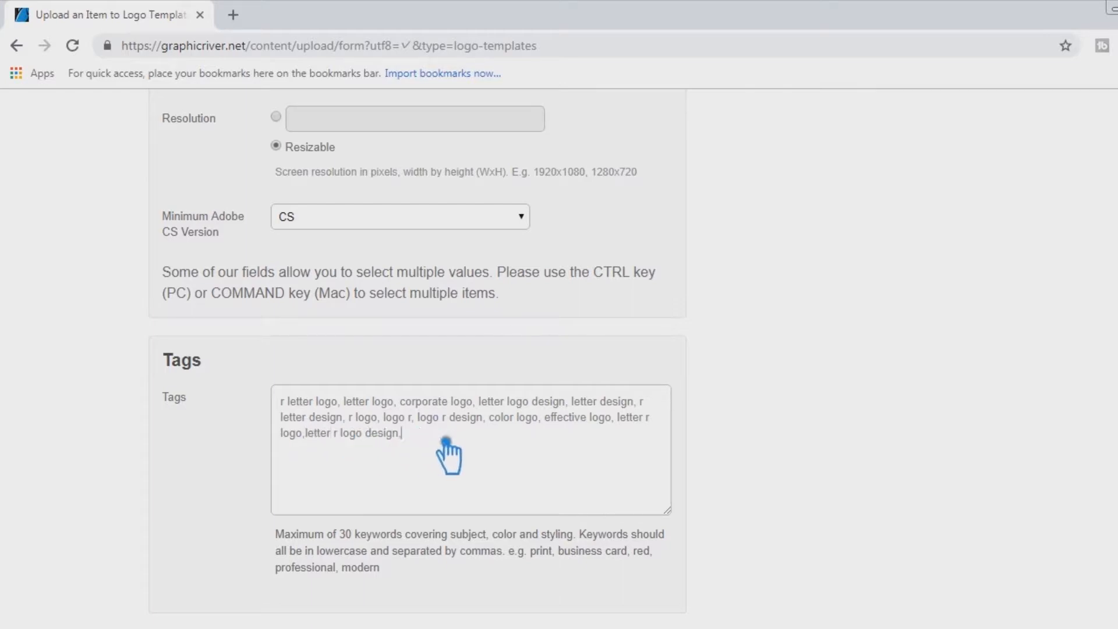
Extend the tag list with letter design and letter logo r.
text(letter design)
key(Left)
key(Left)
key(Left)
key(Left)
key(Left)
key(Left)
key(Left)
key(Left)
key(Left)
key(Left)
key(Left)
key(Left)
key(Left)
key(Left)
key(BackSpace)
key(Right)
key(Right)
key(Right)
key(Right)
key(Right)
key(Right)
key(Right)
key(Right)
key(Right)
key(Right)
key(Right)
key(Right)
key(Right)
key(Right)
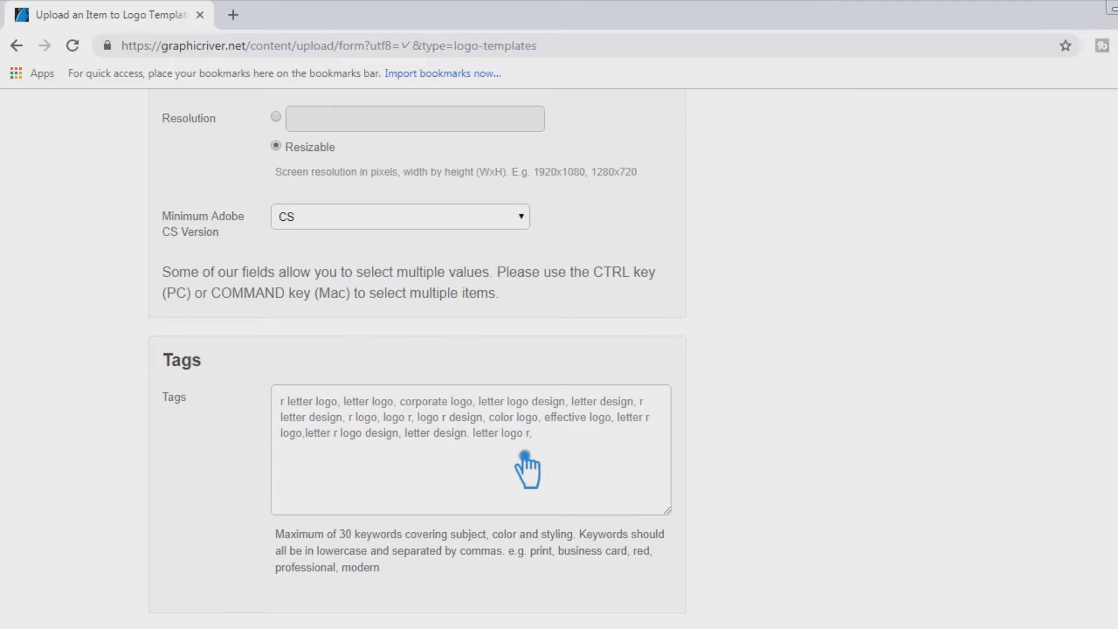
Add the tags r design, professional logo, professional r logo, professional, logo and design.
text(design)
text(, professional logo)
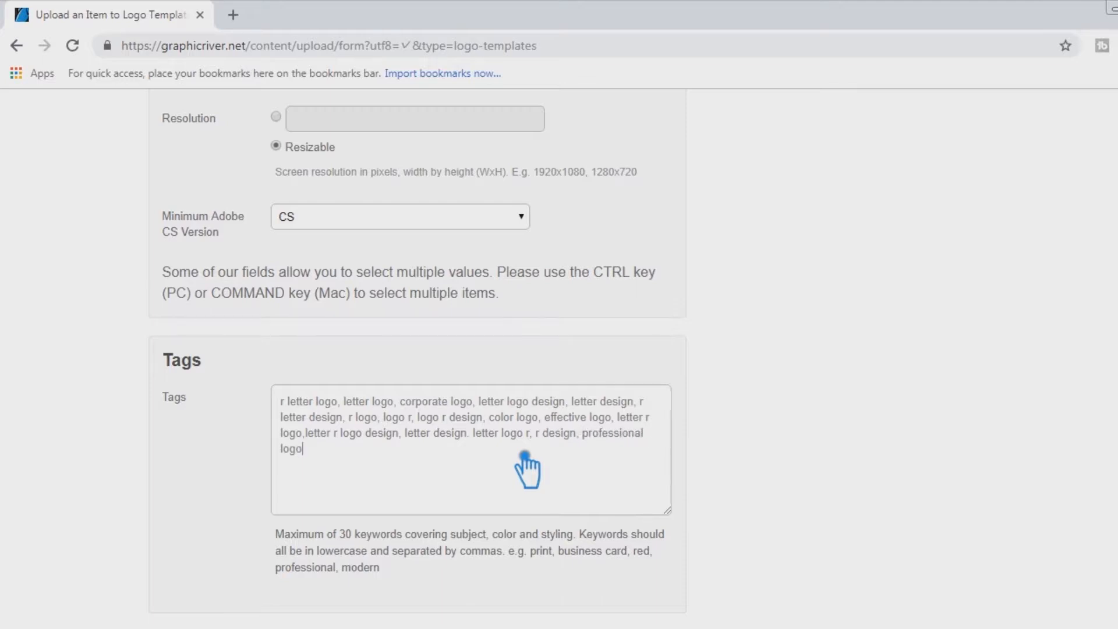
text(, professional r logo, professional, logo, design)
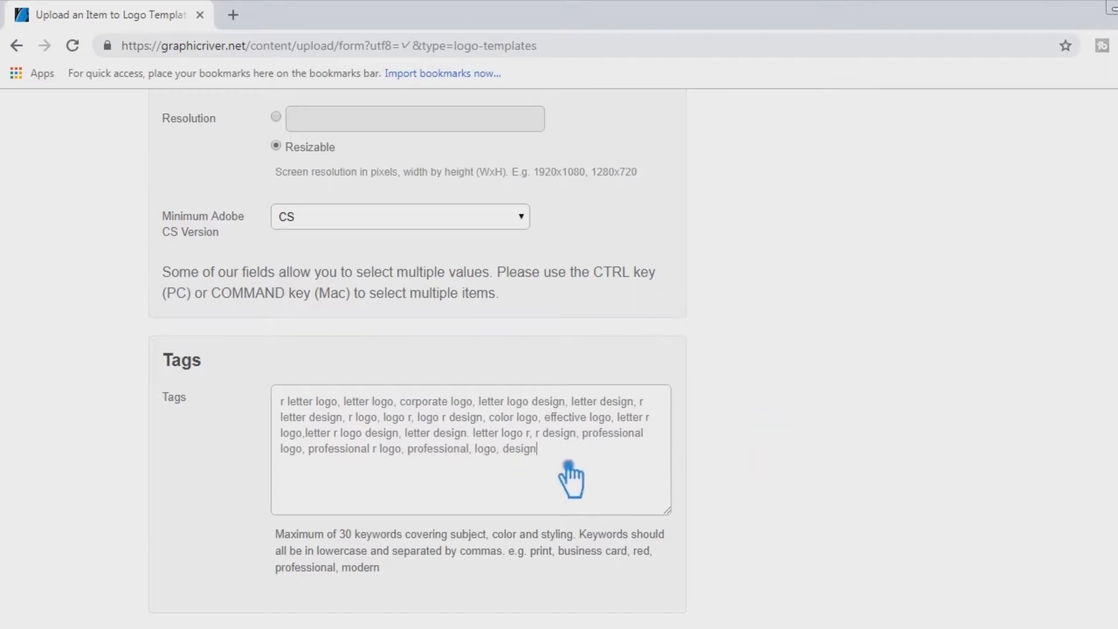
Set the item price for the Logo Stock Regular License to $24.
scroll(771, 489, down, 1)
scroll(768, 477, down, 6)
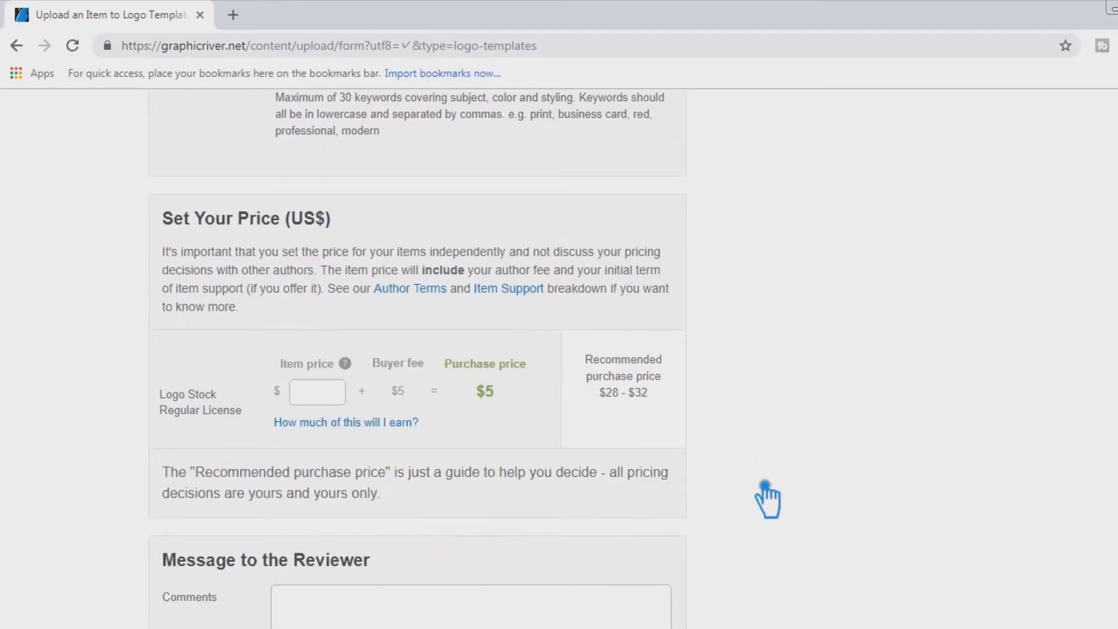
scroll(716, 352, up, 6)
scroll(715, 326, down, 7)
scroll(704, 349, down, 1)
click(330, 285)
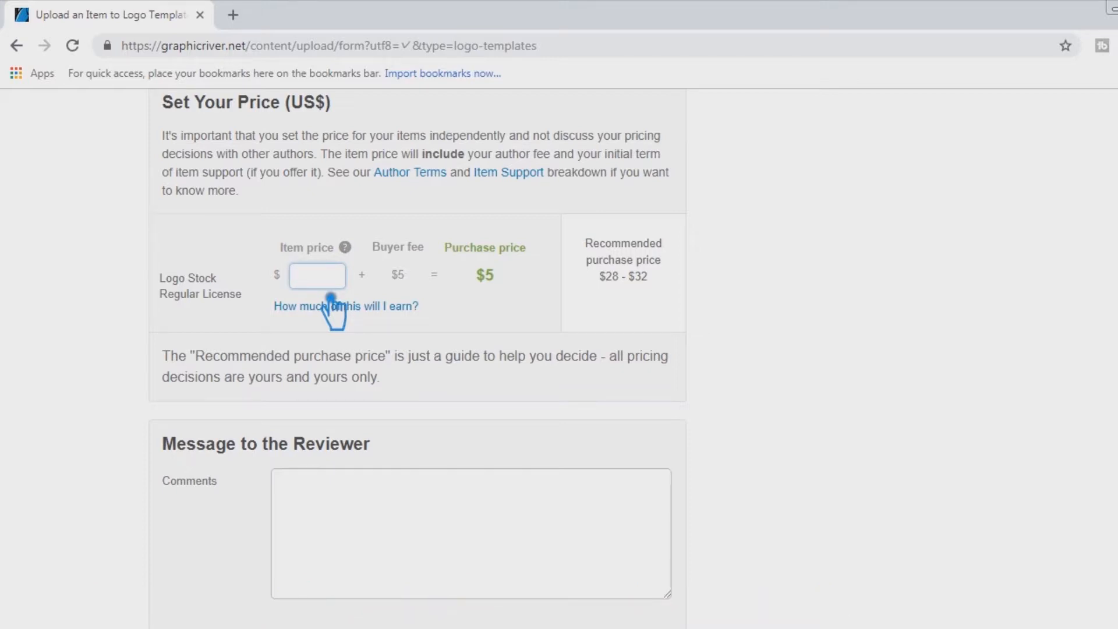
text(25)
drag(327, 284, 320, 285)
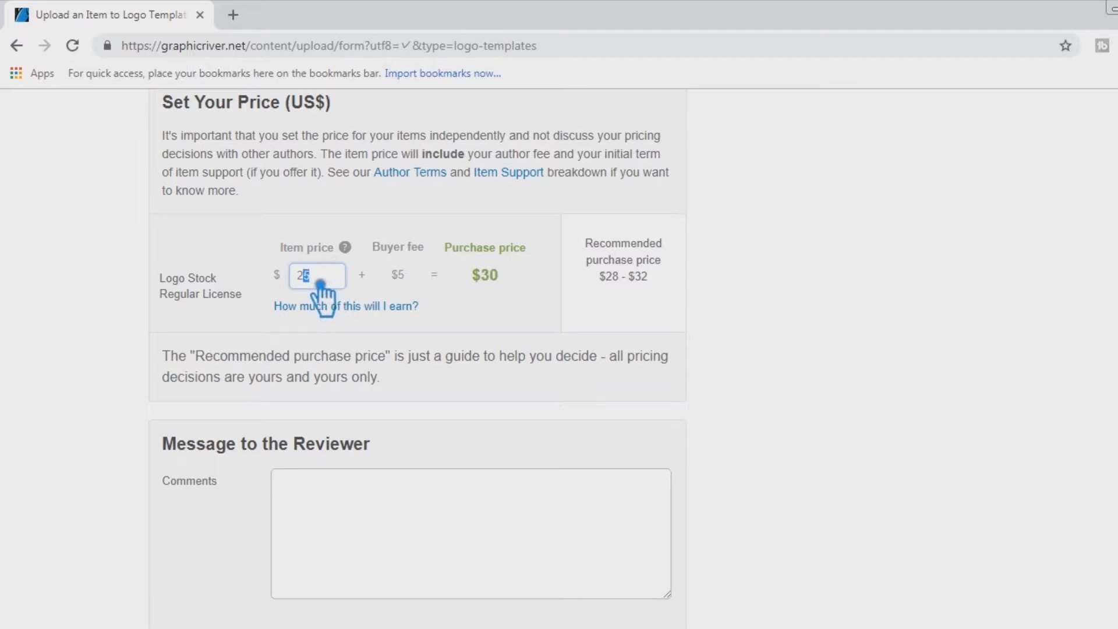
click(896, 372)
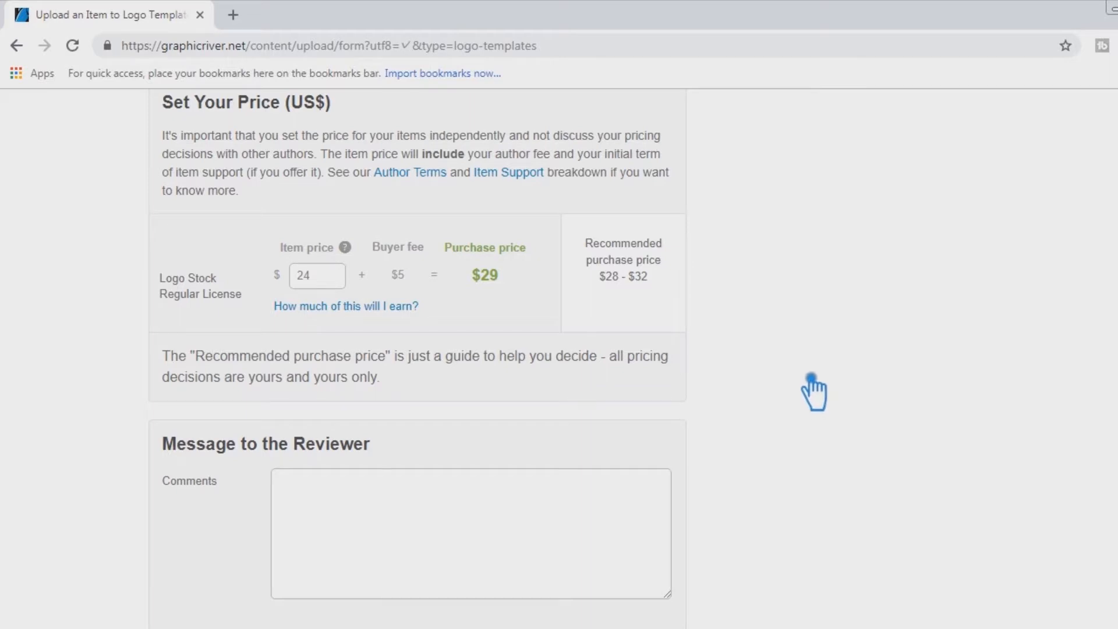
Enter the reviewer comment "Thanks for review." and accept the statement confirming full rights to sell the work.
scroll(811, 377, down, 3)
click(317, 322)
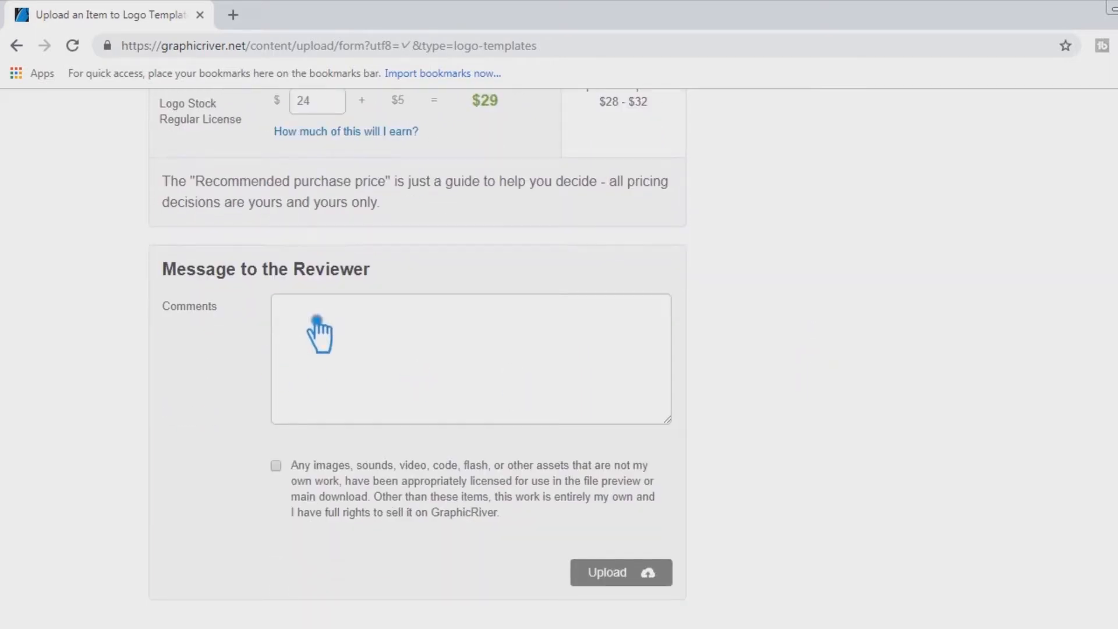
text(Thanks for review.)
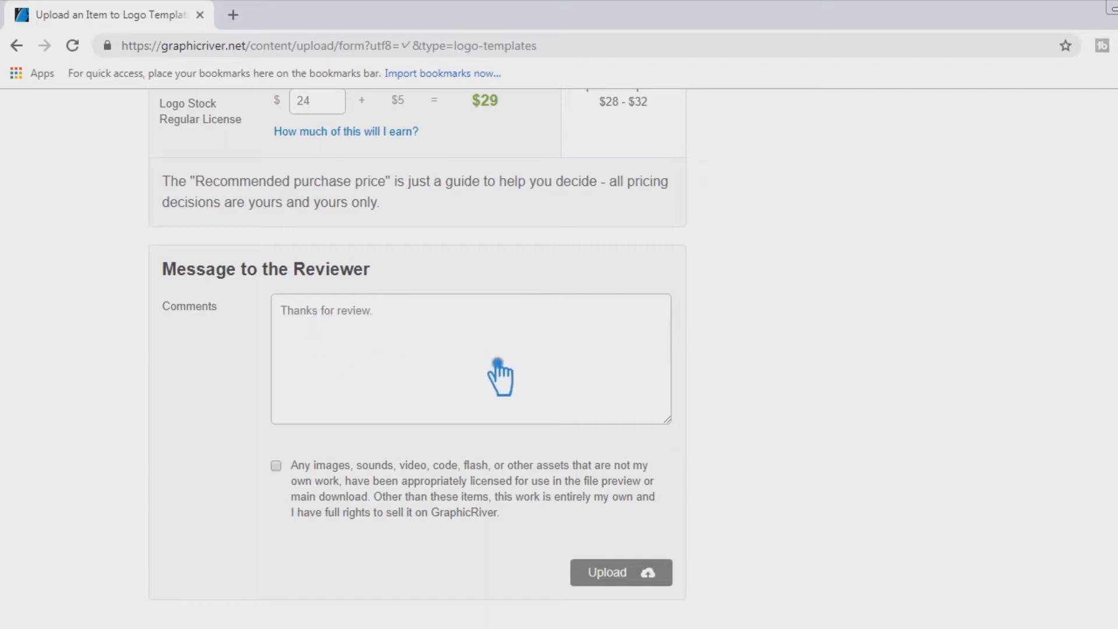
click(292, 473)
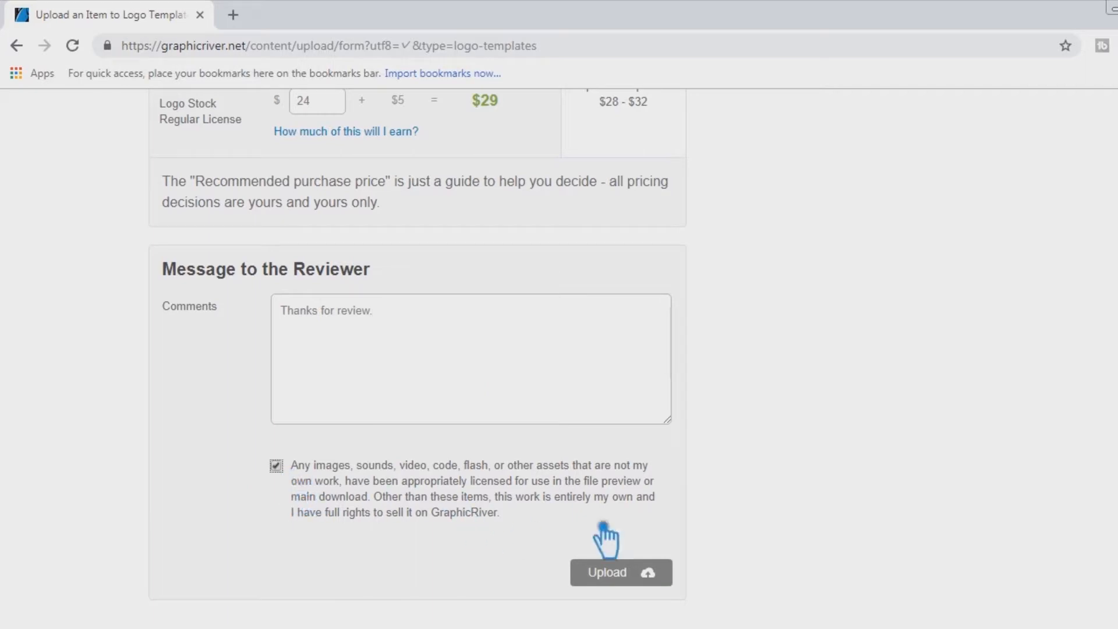
Review the uploaded files, their assignments, the item name and the FEATURES section of the HTML description.
scroll(816, 511, up, 1)
scroll(817, 512, up, 20)
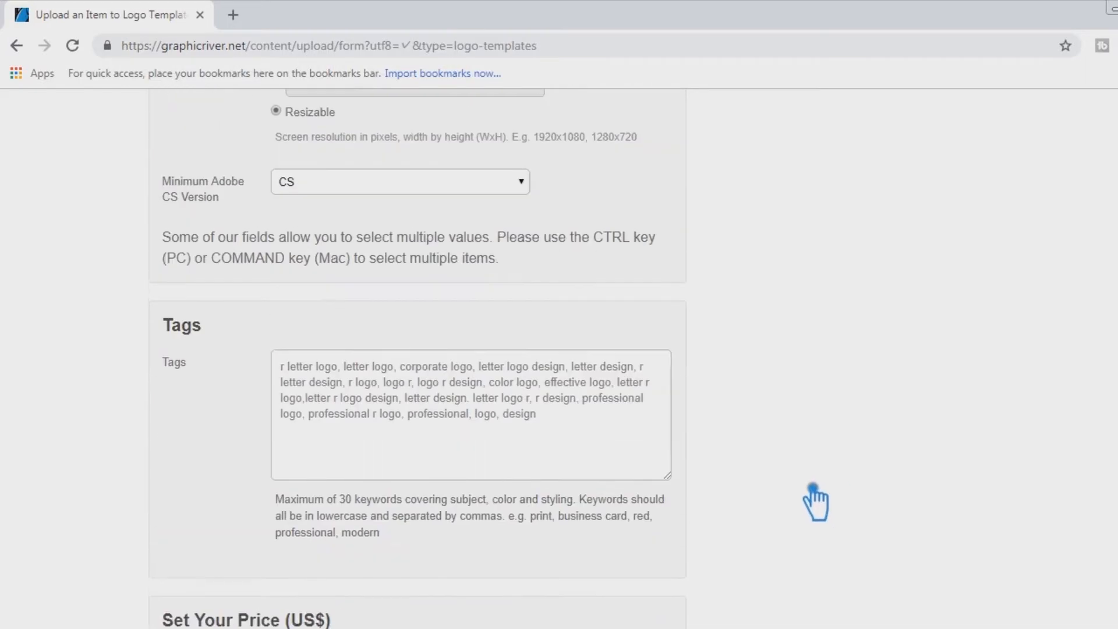
scroll(824, 488, up, 9)
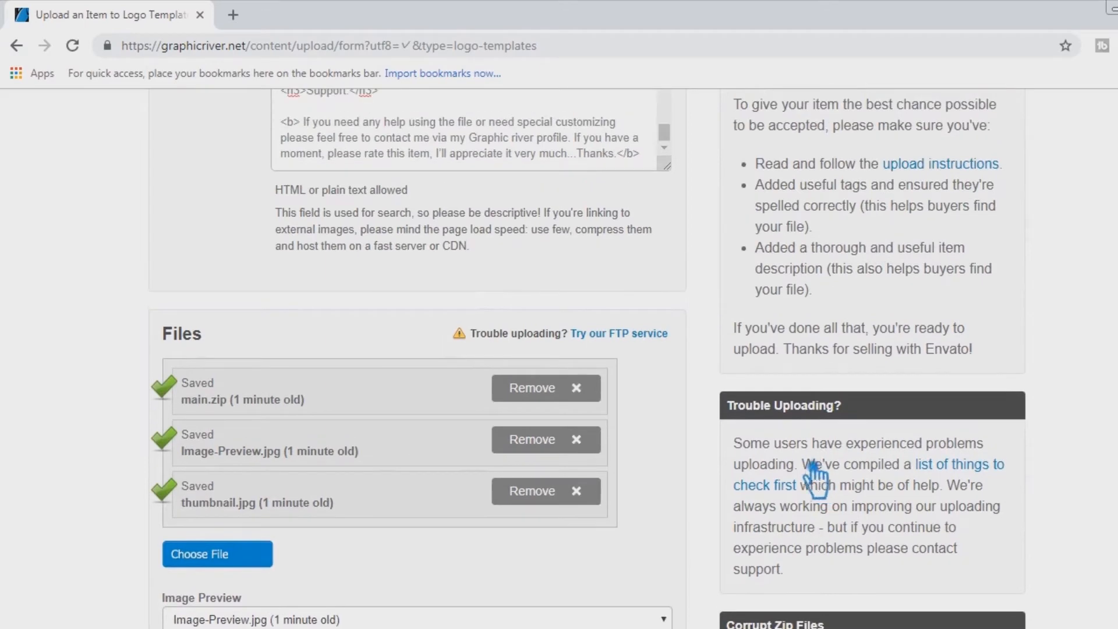
scroll(812, 476, down, 5)
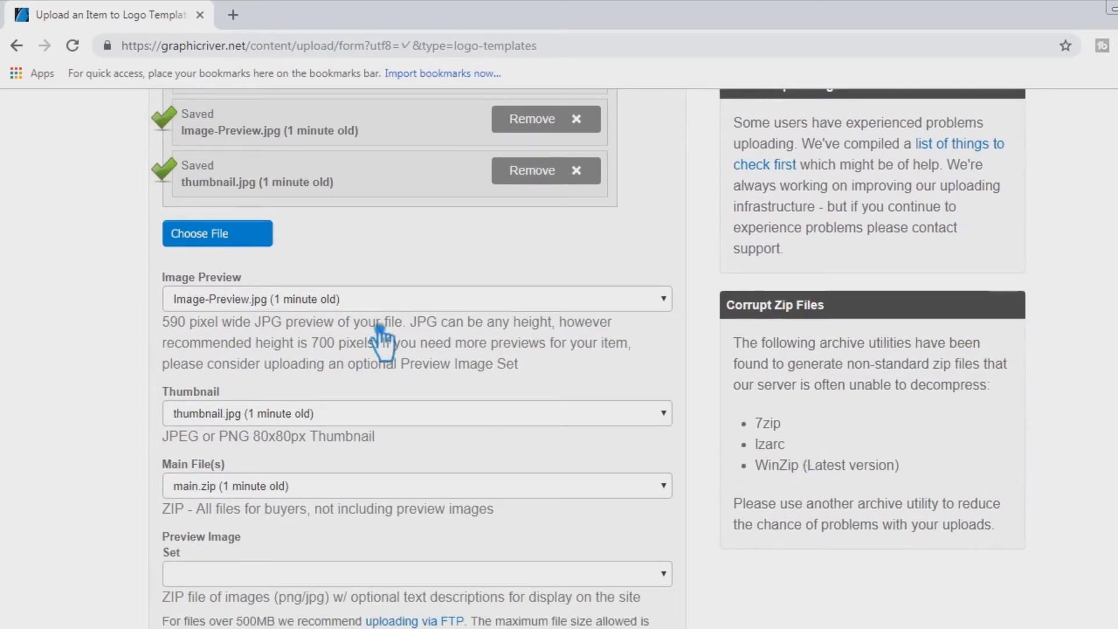
scroll(390, 326, up, 8)
scroll(396, 329, up, 3)
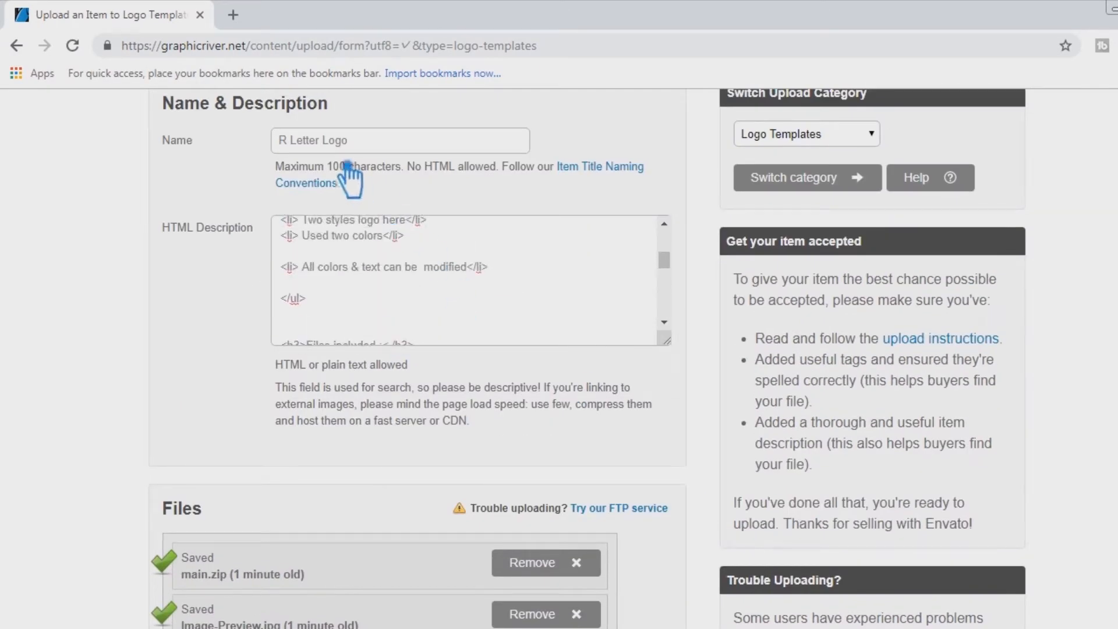
drag(280, 141, 452, 152)
click(453, 250)
scroll(487, 280, up, 3)
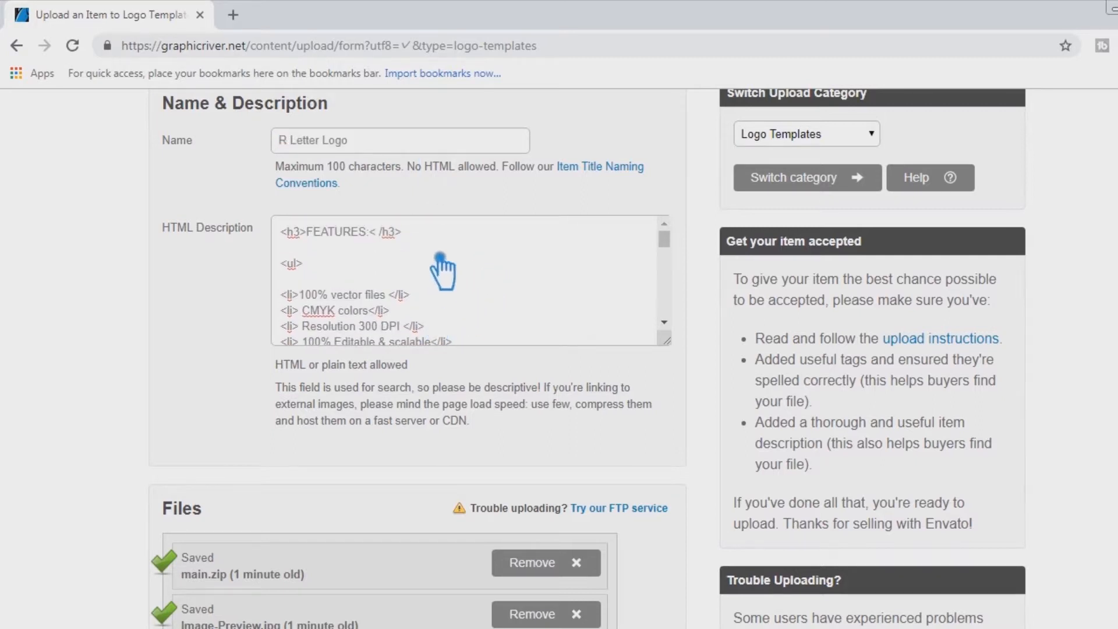
scroll(453, 300, down, 1)
scroll(453, 300, up, 3)
drag(366, 233, 307, 233)
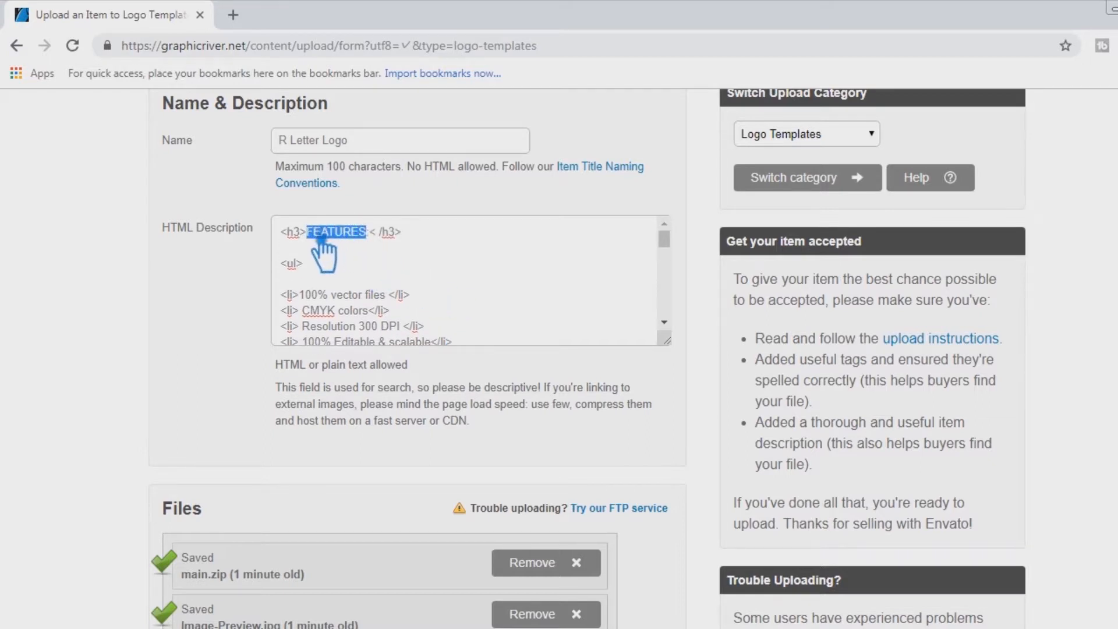
scroll(488, 290, down, 1)
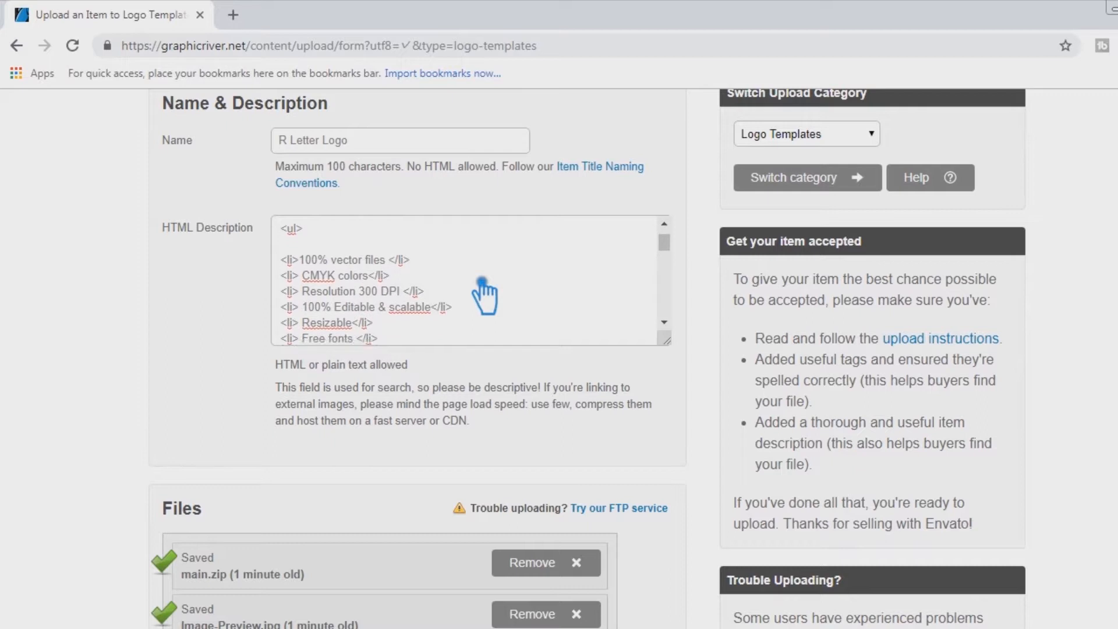
click(526, 285)
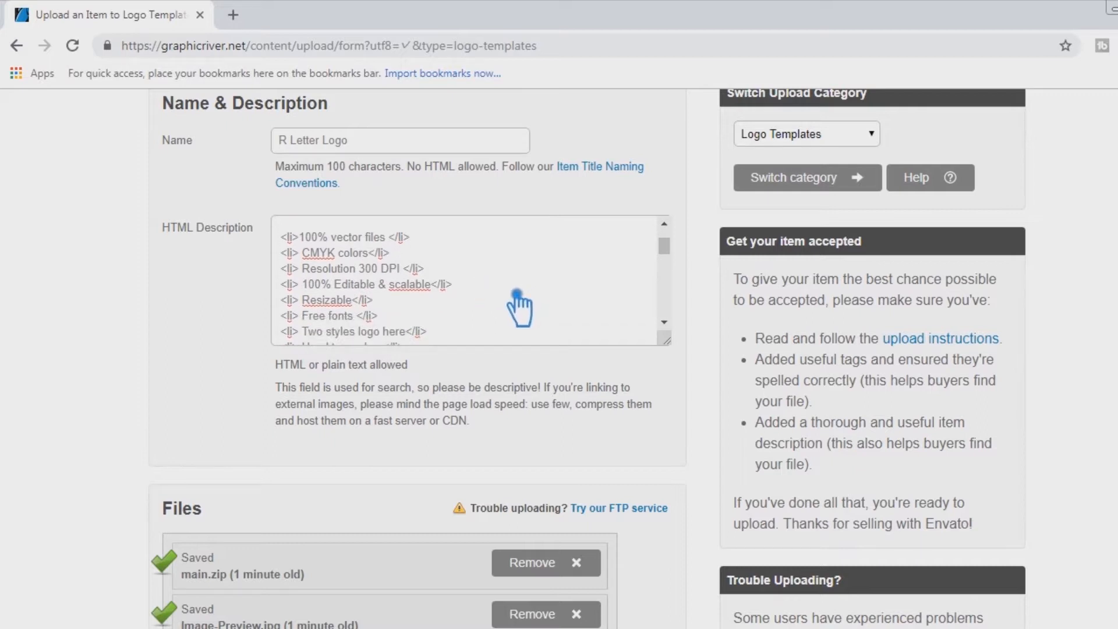
Remove the extra space before "modified" in the "All colors & text can be modified" line of the HTML description.
scroll(515, 290, down, 1)
scroll(498, 288, down, 1)
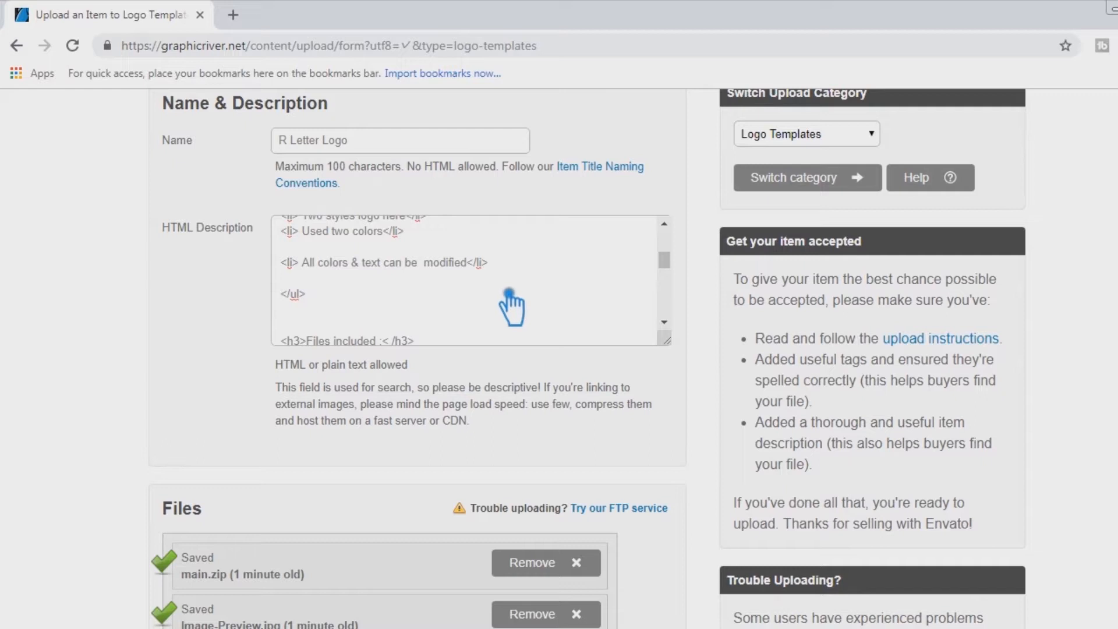
click(432, 266)
key(BackSpace)
click(452, 298)
Check the Files included, Free Fonts and Support sections of the HTML description.
scroll(463, 314, down, 2)
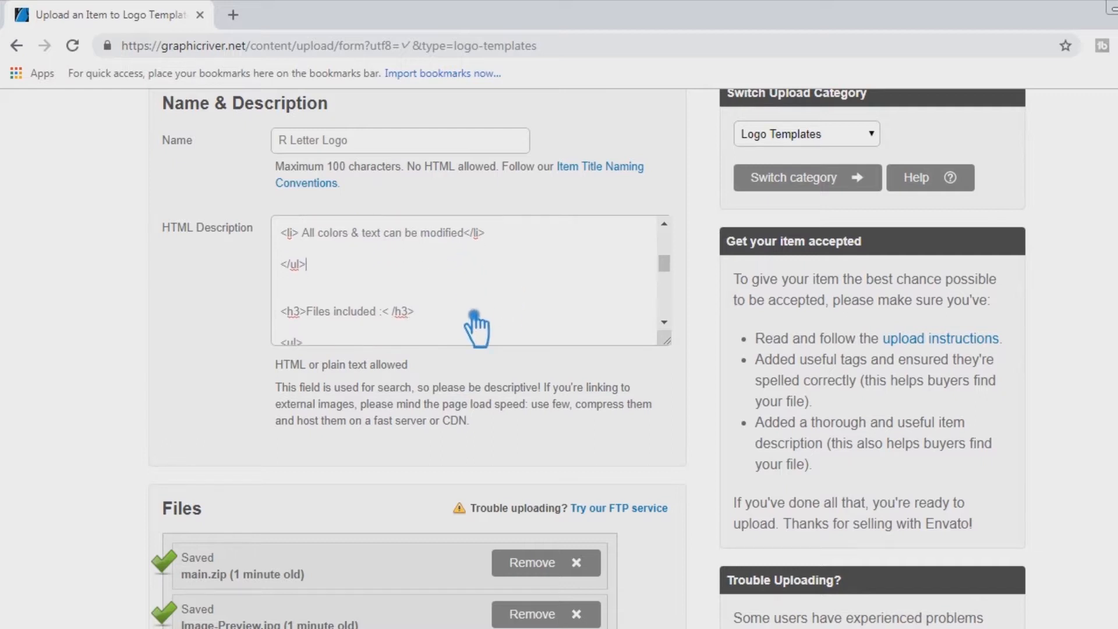
drag(377, 284, 303, 284)
scroll(513, 300, down, 3)
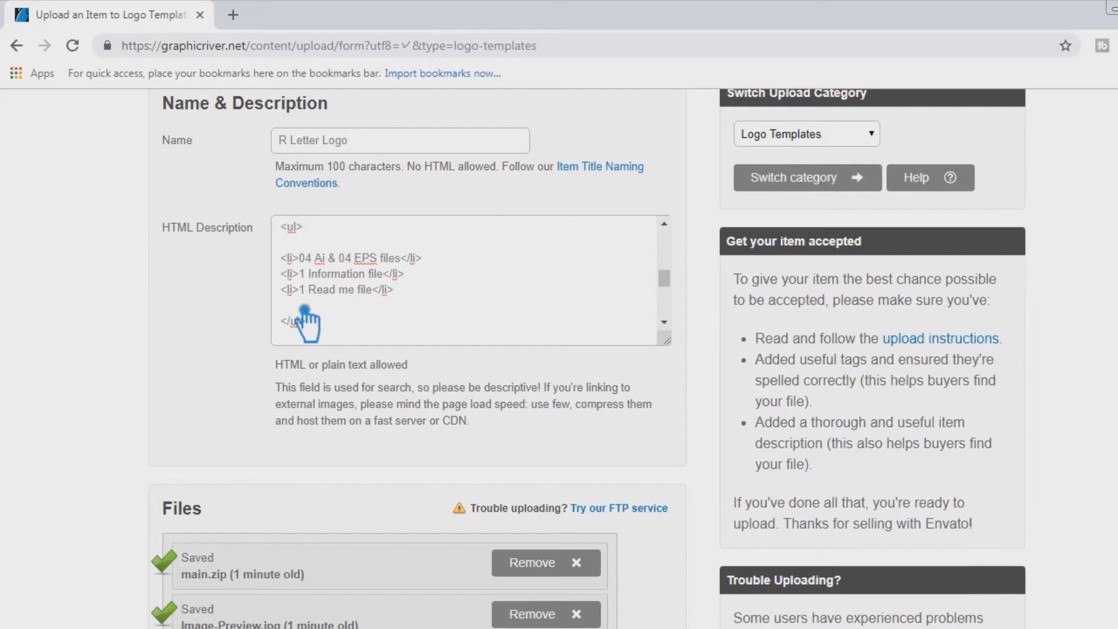
scroll(460, 318, down, 3)
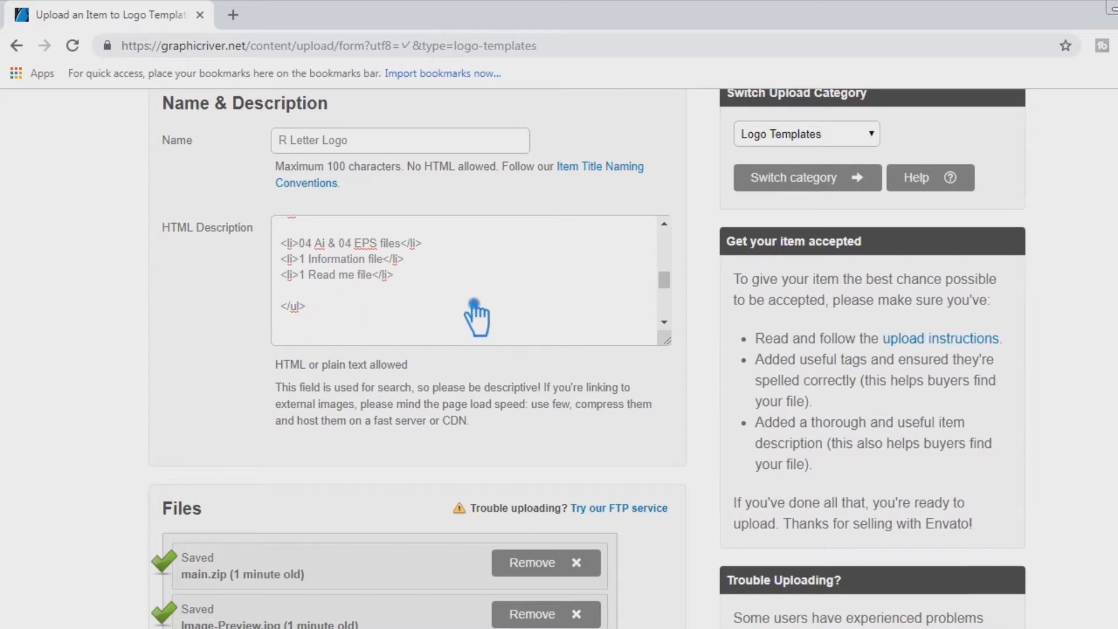
drag(368, 252, 320, 260)
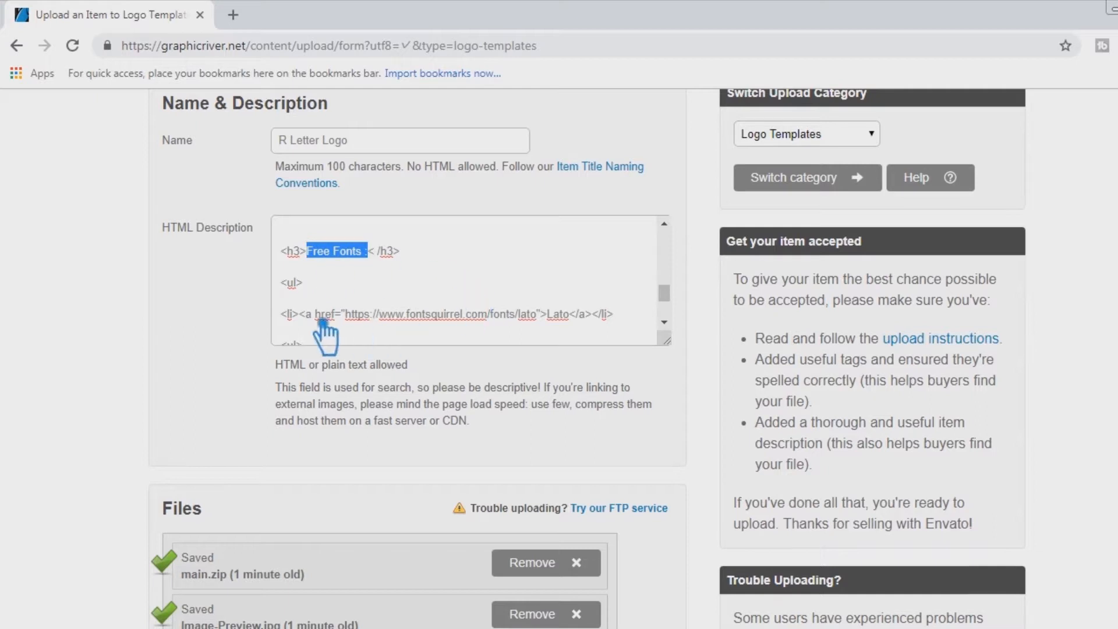
click(619, 322)
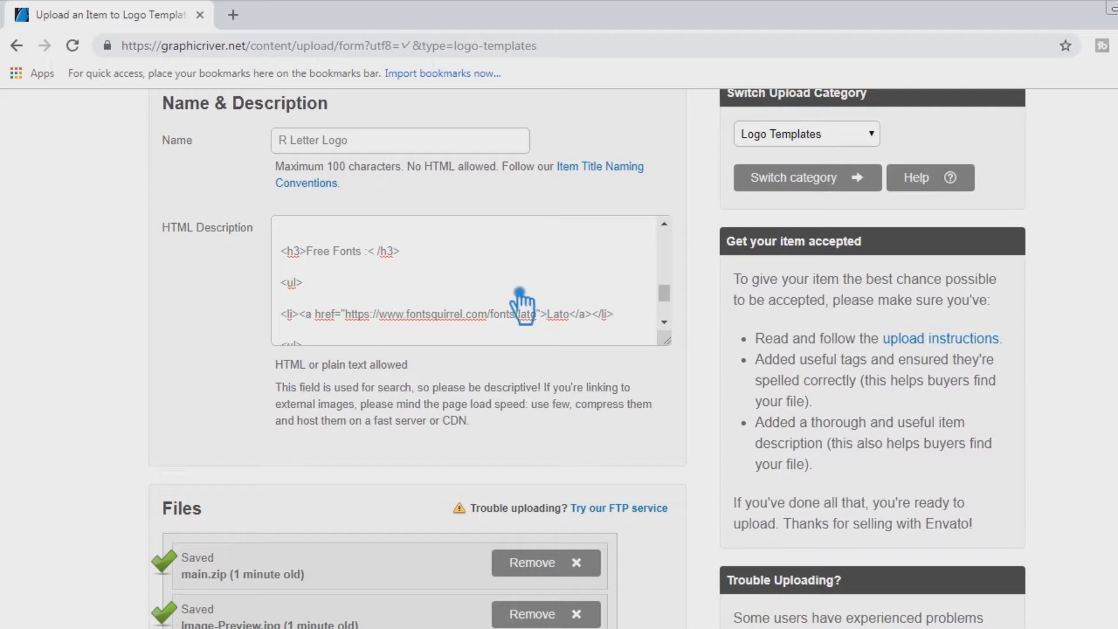
scroll(519, 293, down, 6)
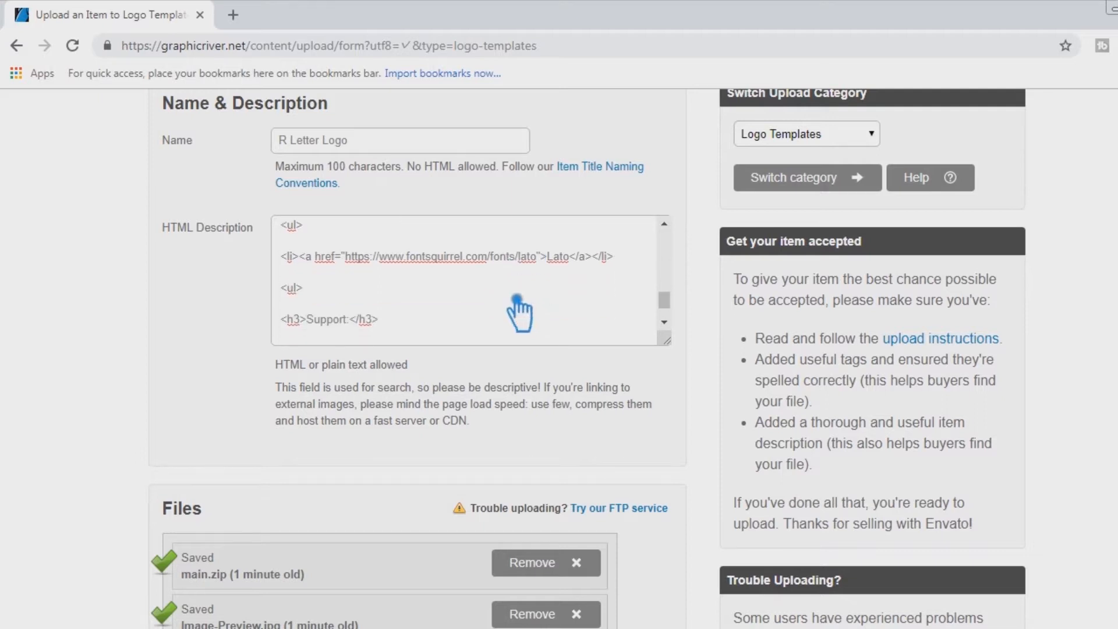
Look over the rest of the form: file assignments, category attributes, tags, price and message to the reviewer.
scroll(434, 381, down, 5)
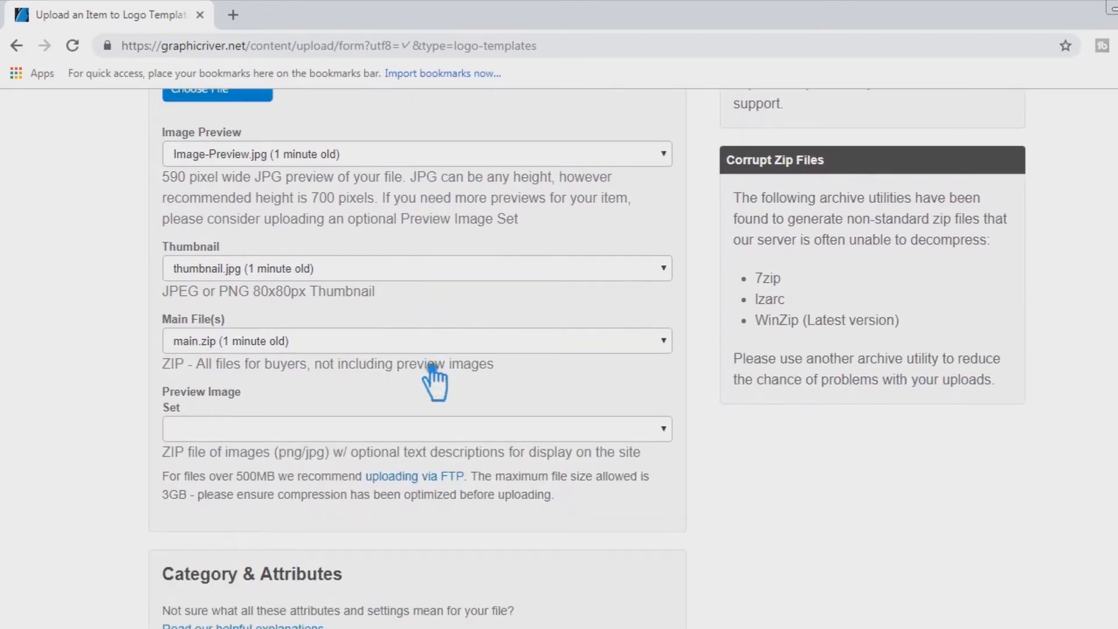
scroll(434, 381, down, 4)
scroll(615, 390, down, 4)
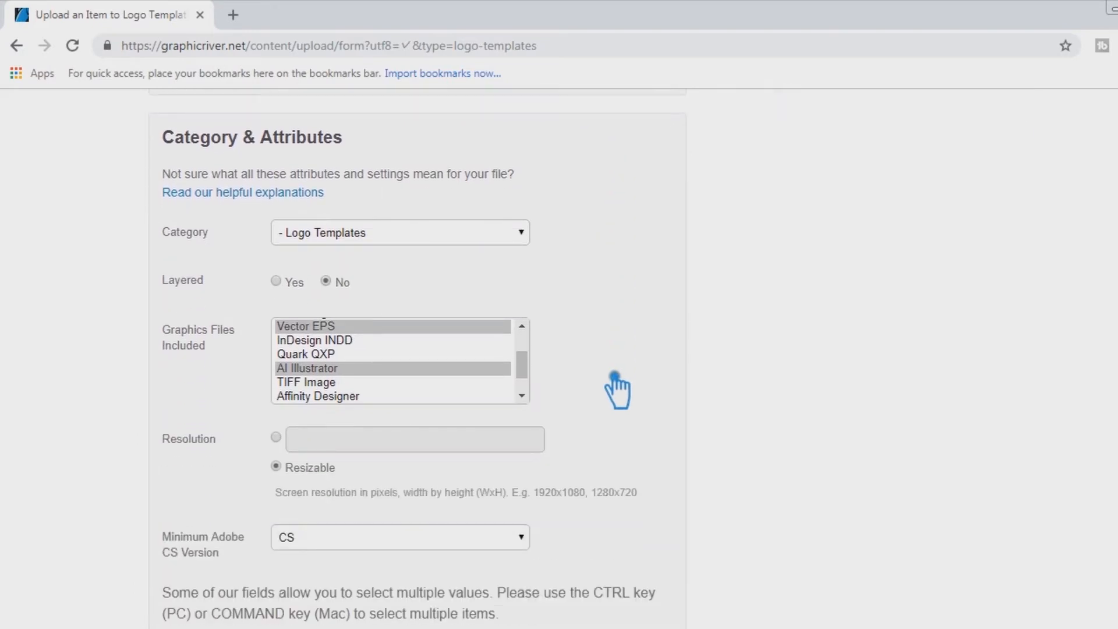
scroll(615, 391, down, 4)
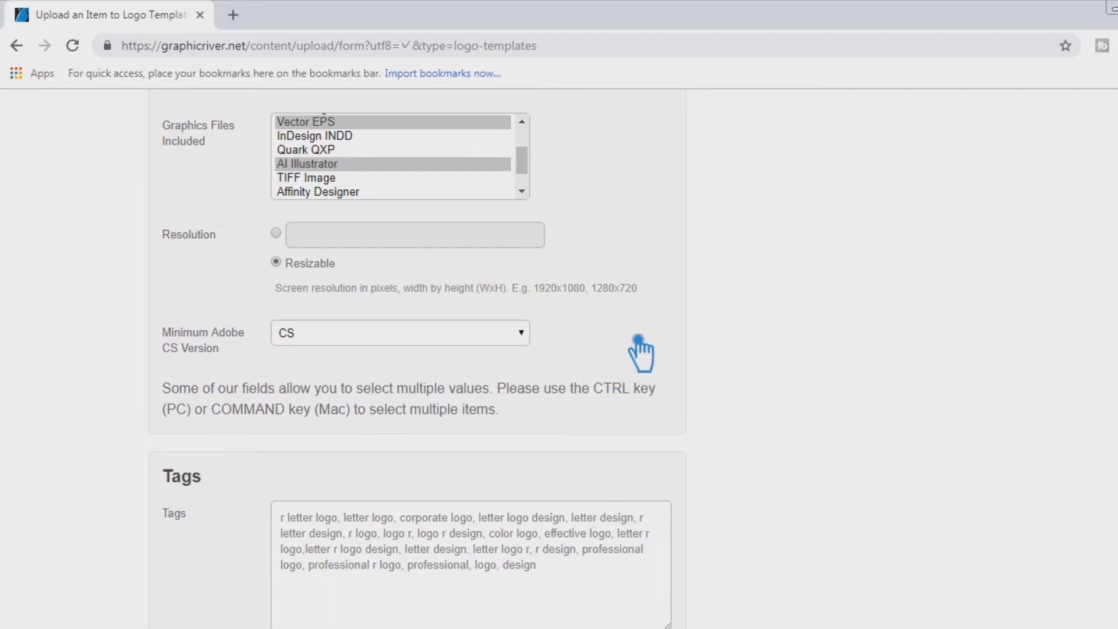
scroll(640, 348, up, 10)
scroll(641, 348, up, 10)
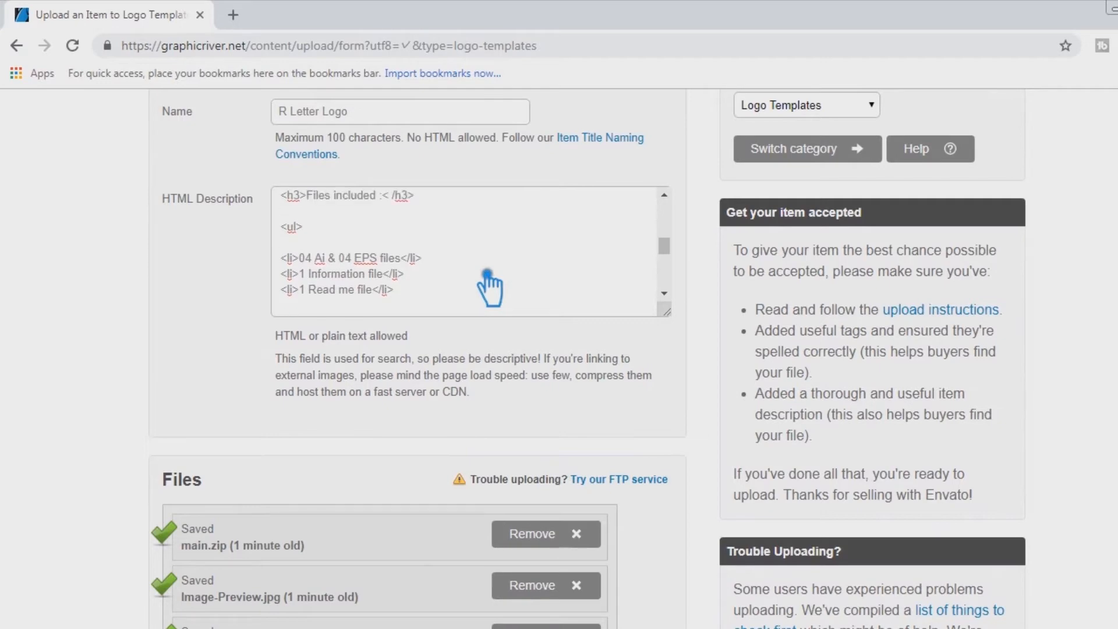
scroll(462, 308, down, 12)
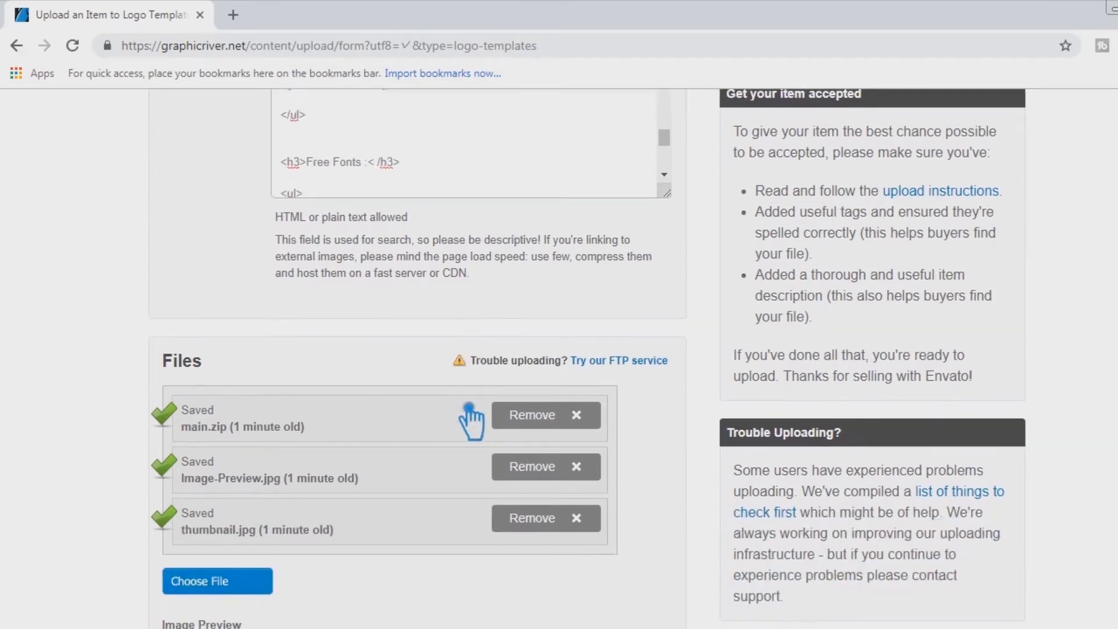
scroll(470, 408, down, 10)
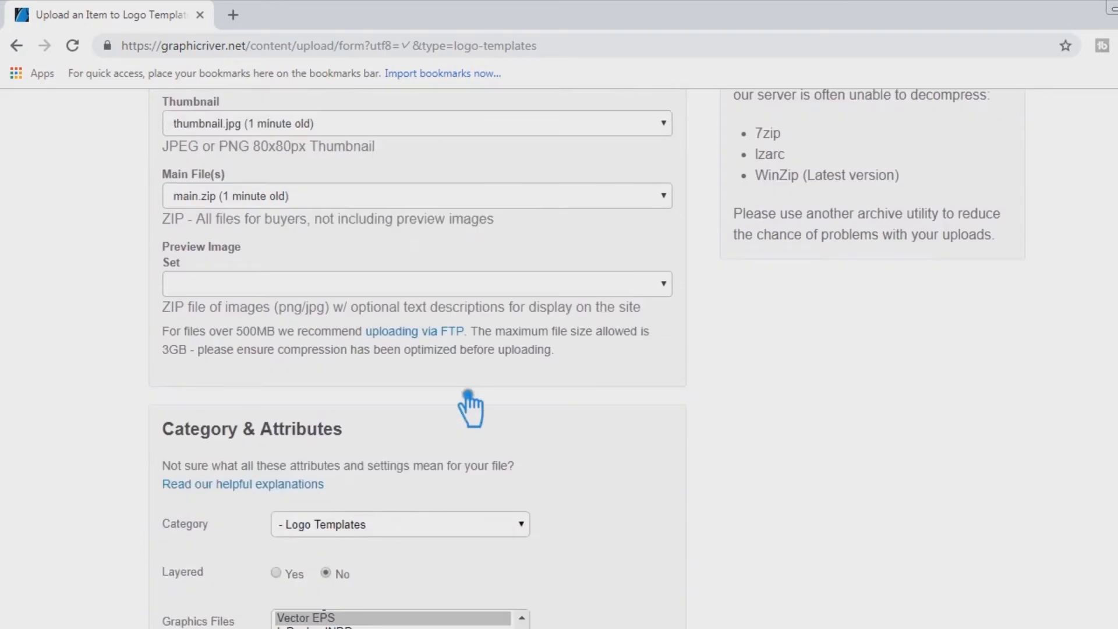
scroll(469, 396, down, 10)
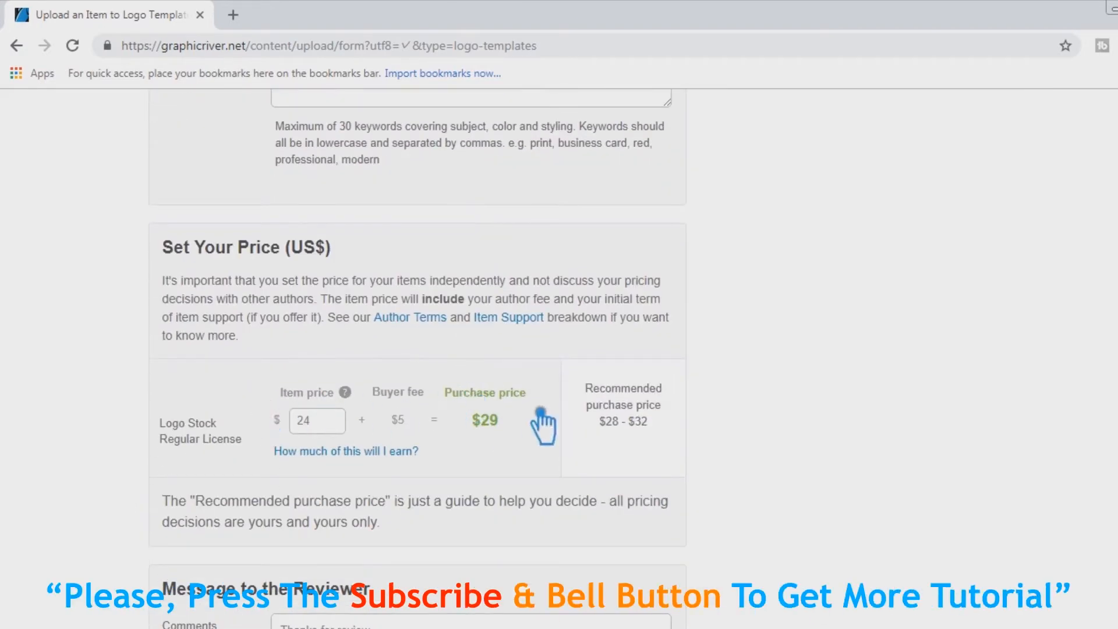
scroll(568, 430, down, 6)
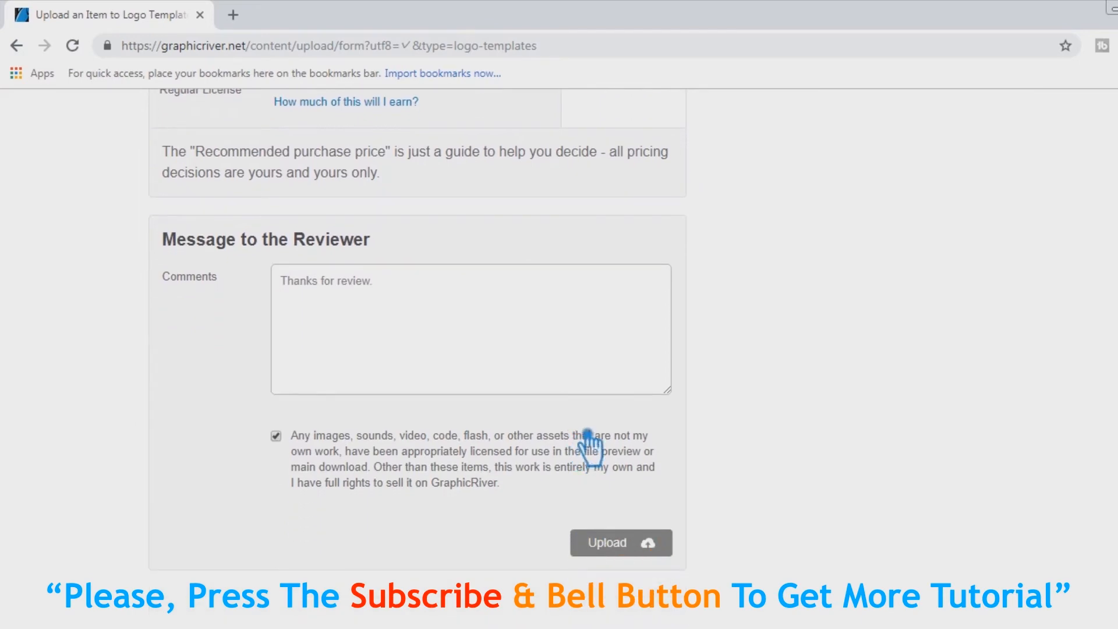
scroll(588, 442, up, 20)
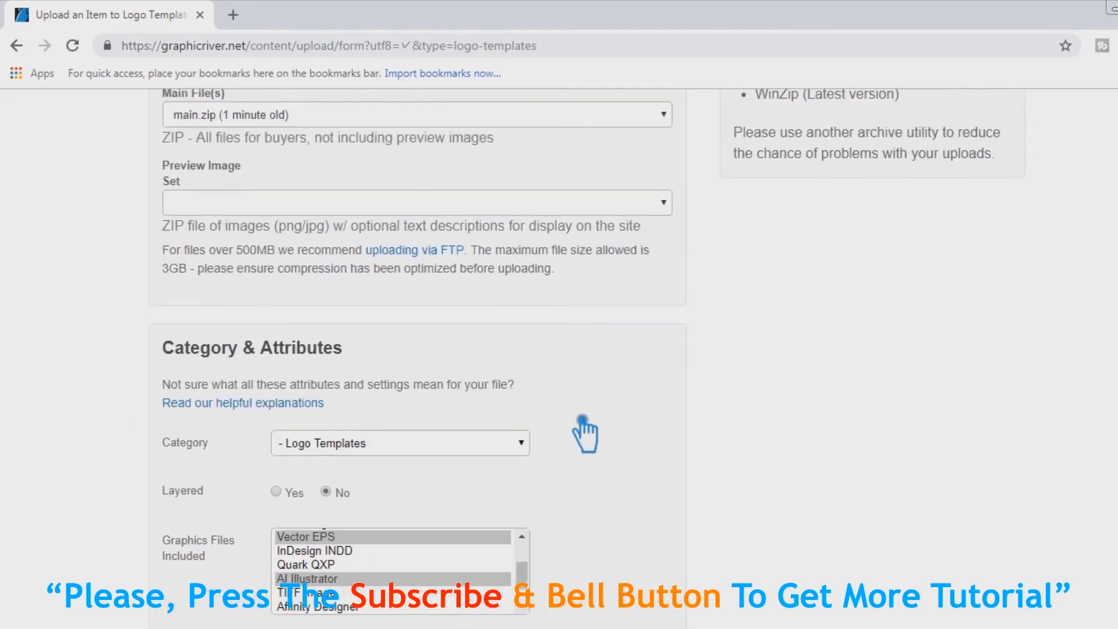
scroll(584, 434, up, 10)
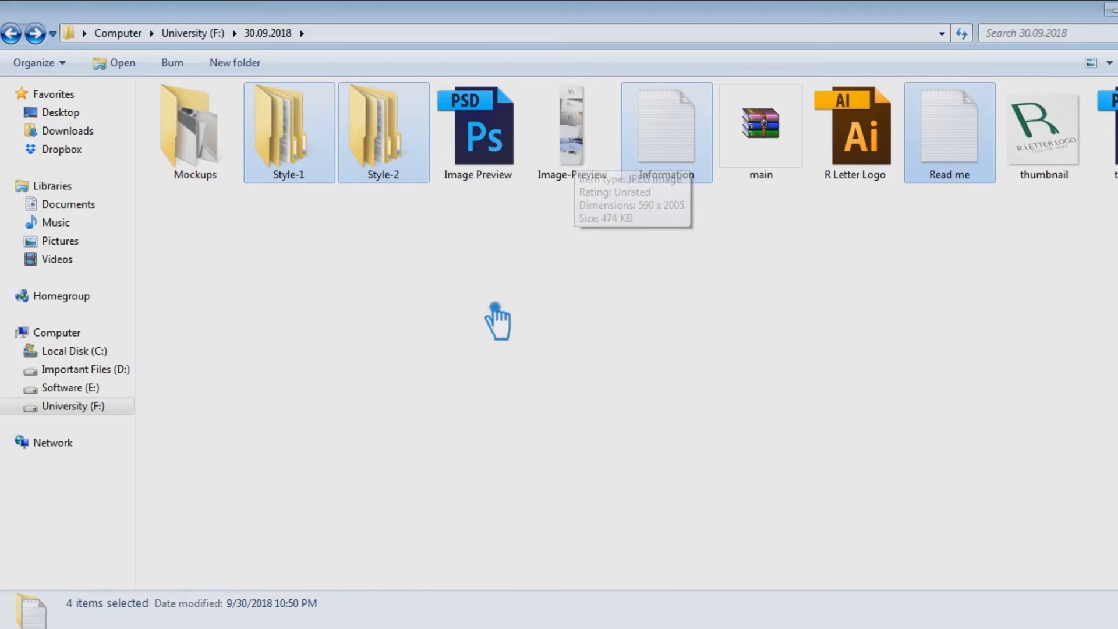
Switch to Windows Explorer and compress Style-1, Style-2, Information and Read me in the 30.09.2018 folder into a zipped folder.
right_click(694, 138)
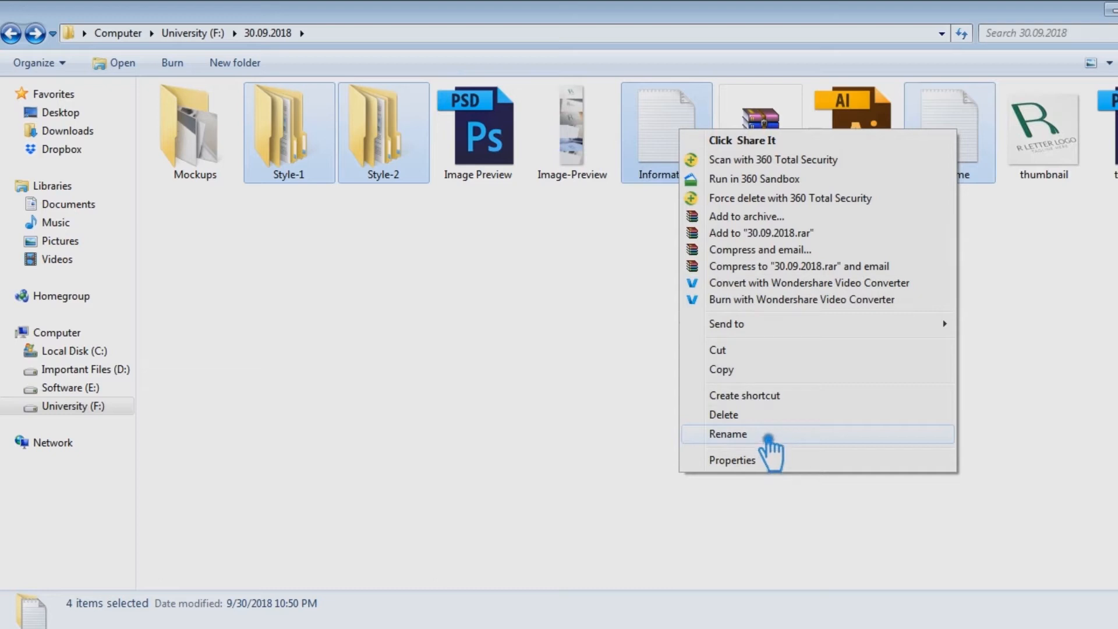
mouse_move(773, 325)
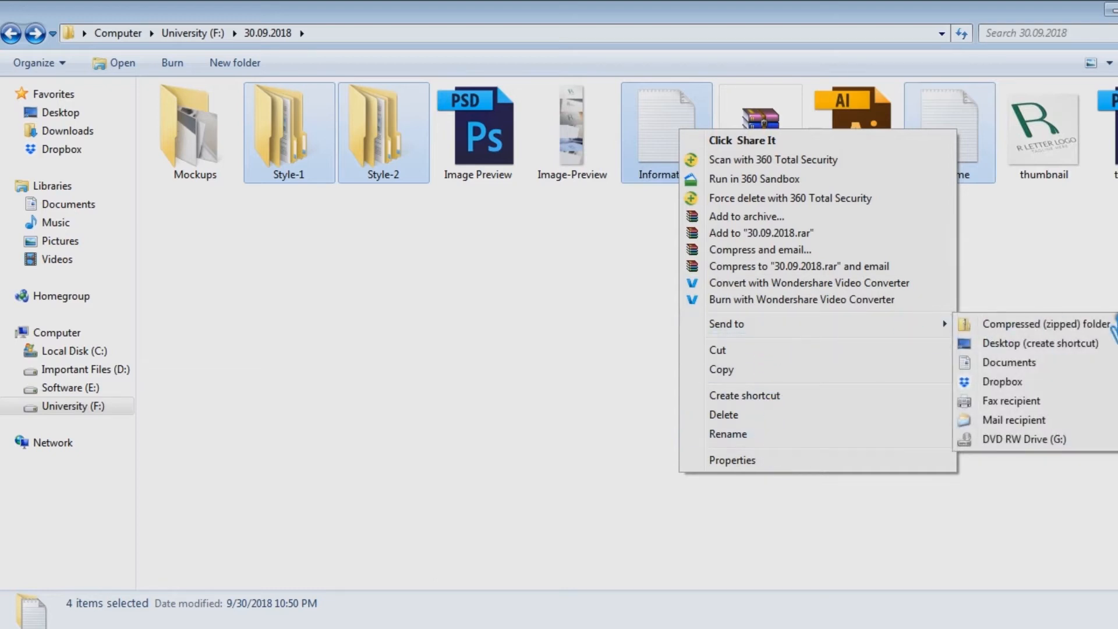
click(1037, 325)
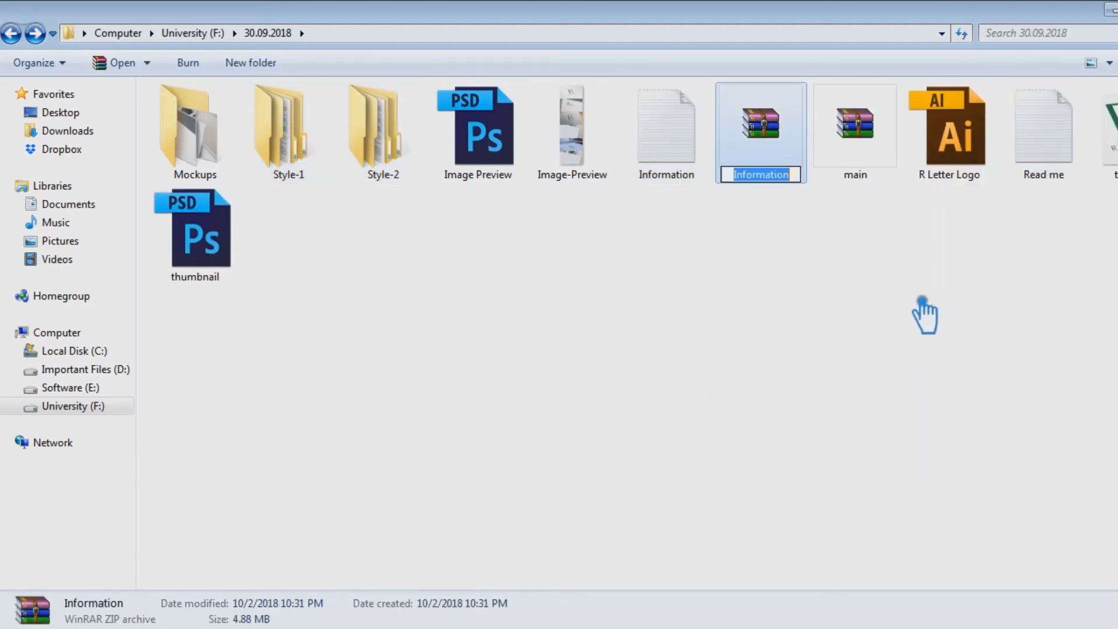
Try the name main for the new zipped archive, and restore its name to Information.
text(main)
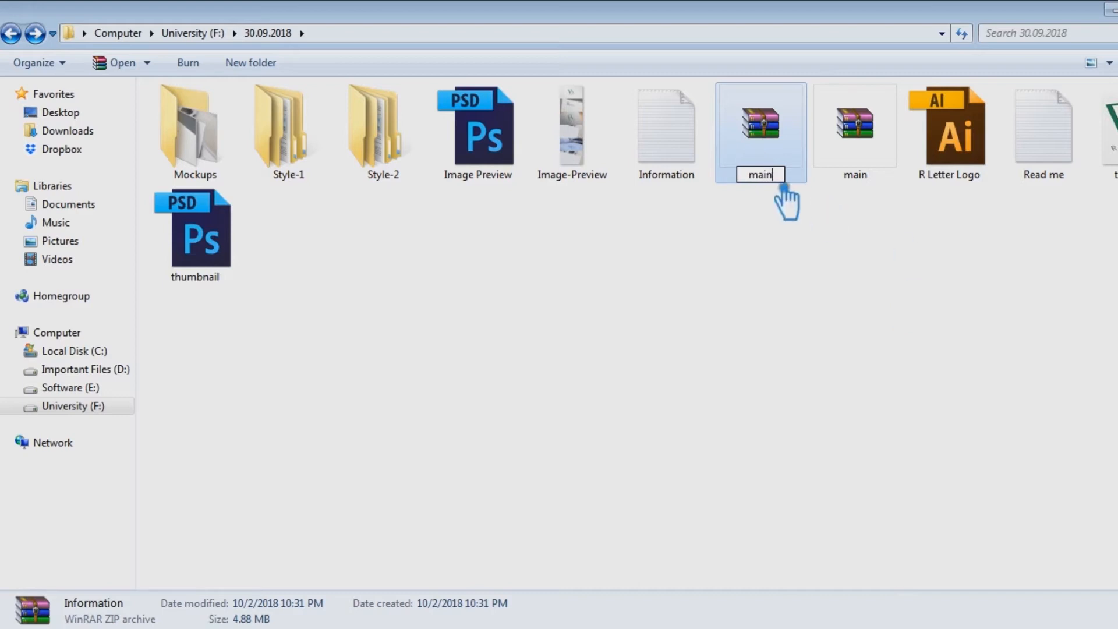
drag(779, 176, 722, 188)
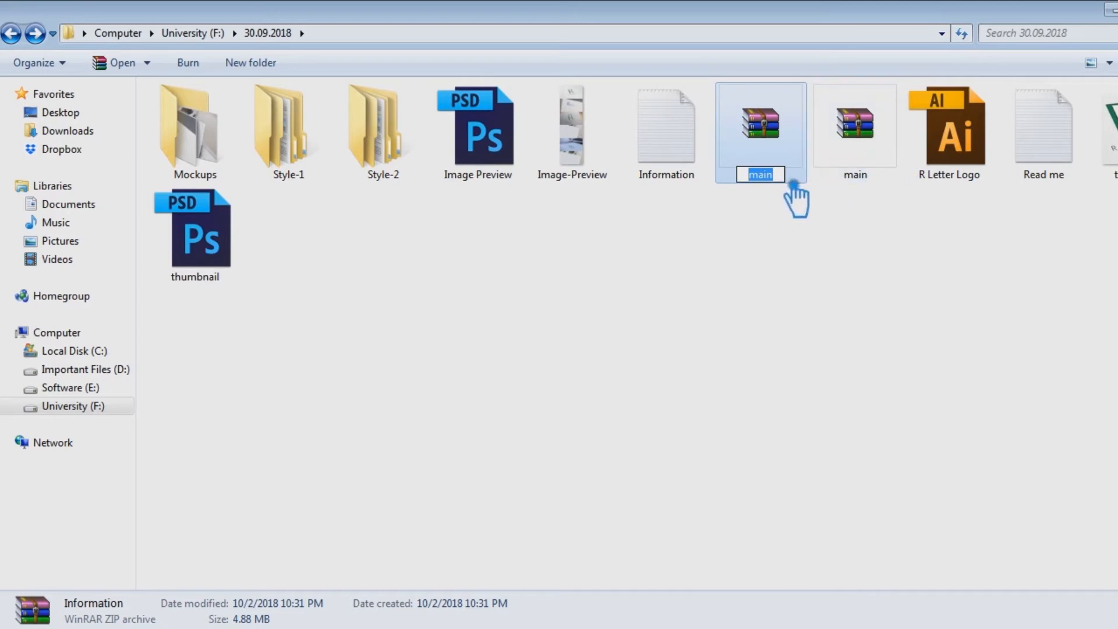
text(Information)
click(763, 319)
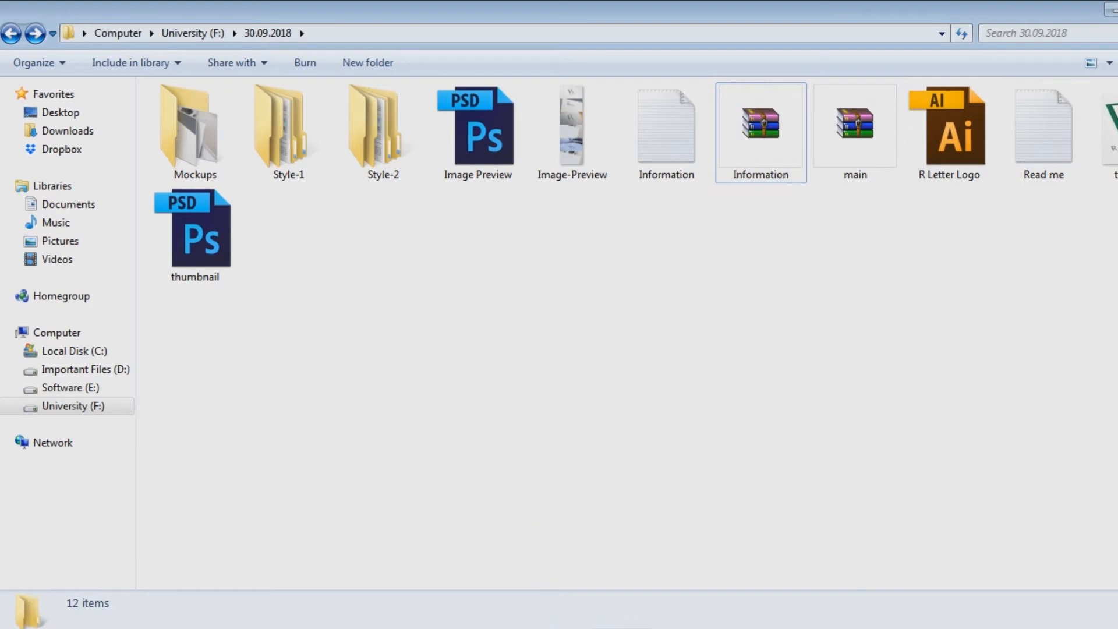
Switch to the GraphicRiver upload form in Chrome and review its uploaded files, category attributes, tags, price and reviewer message before submission.
click(617, 628)
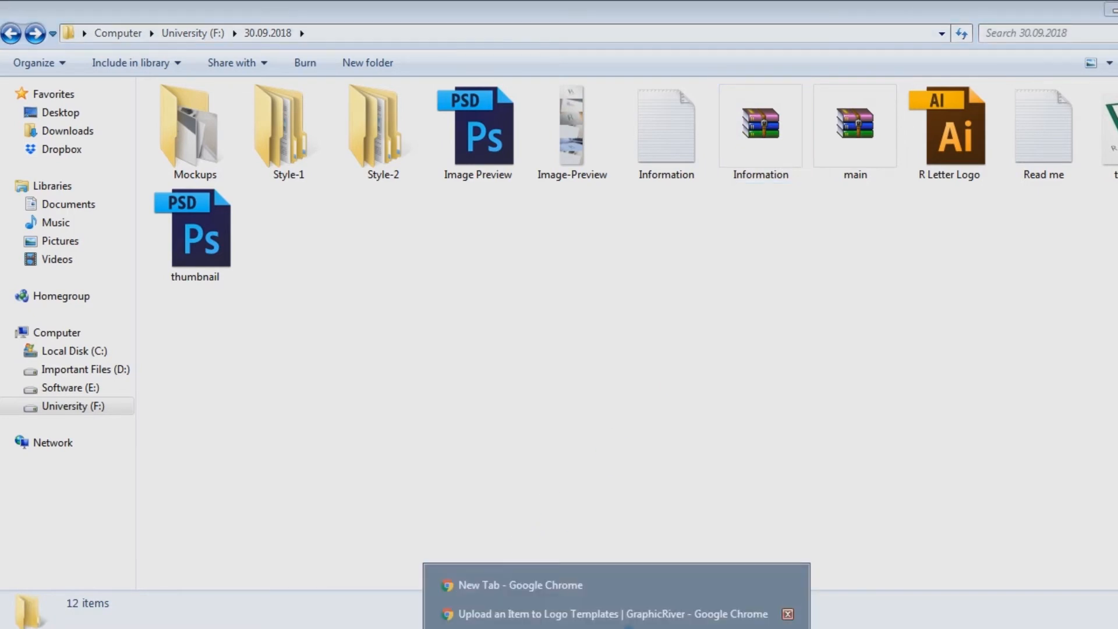
click(629, 622)
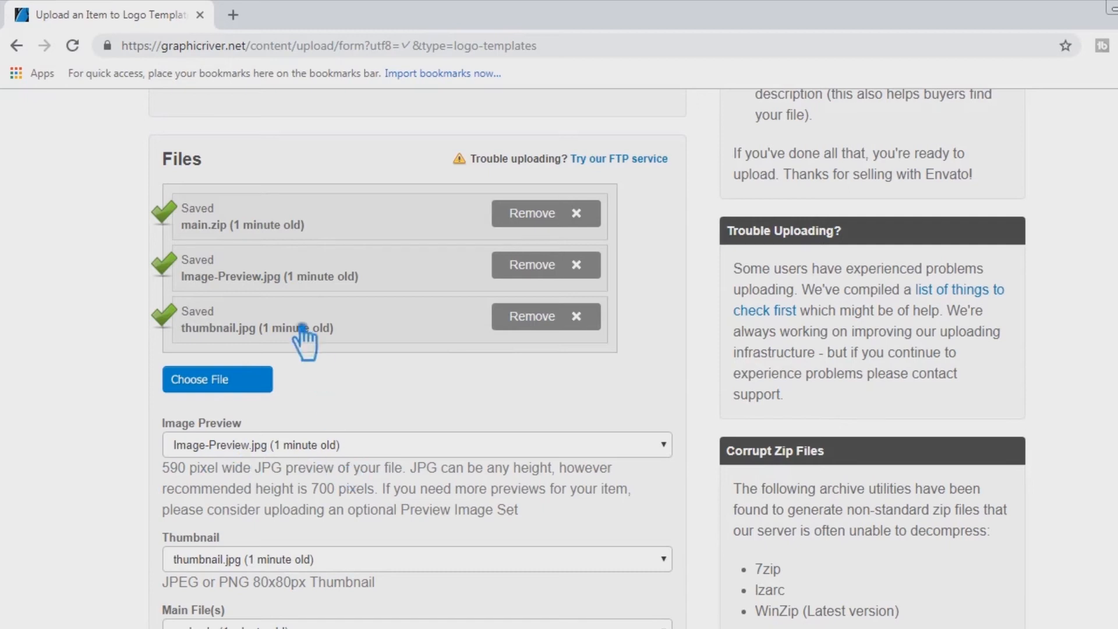
scroll(362, 473, down, 3)
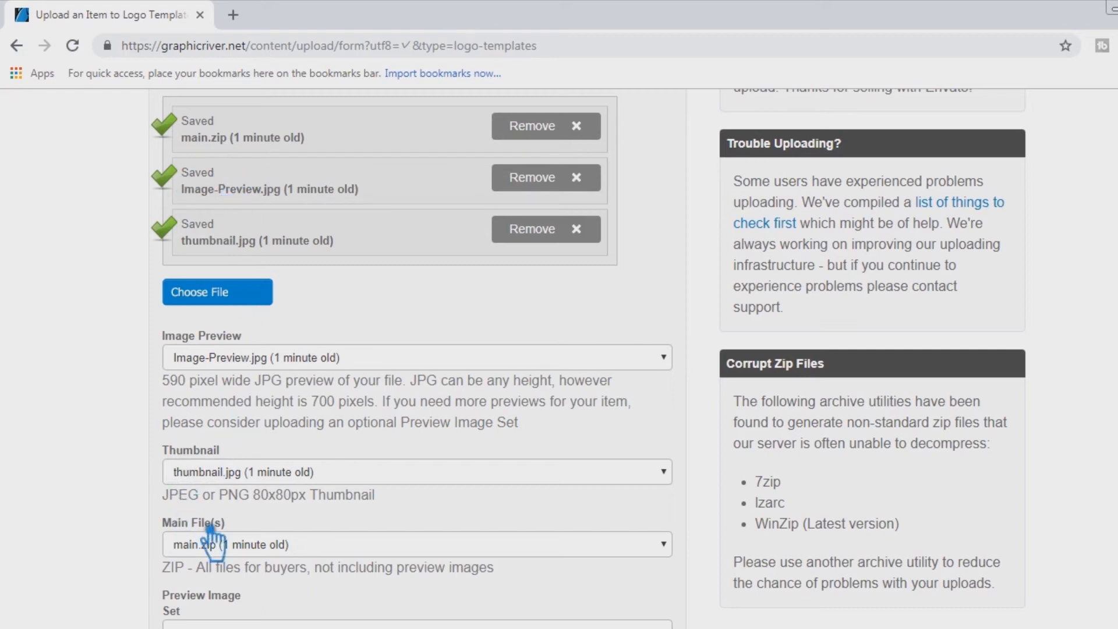
scroll(483, 594, down, 3)
scroll(531, 582, down, 6)
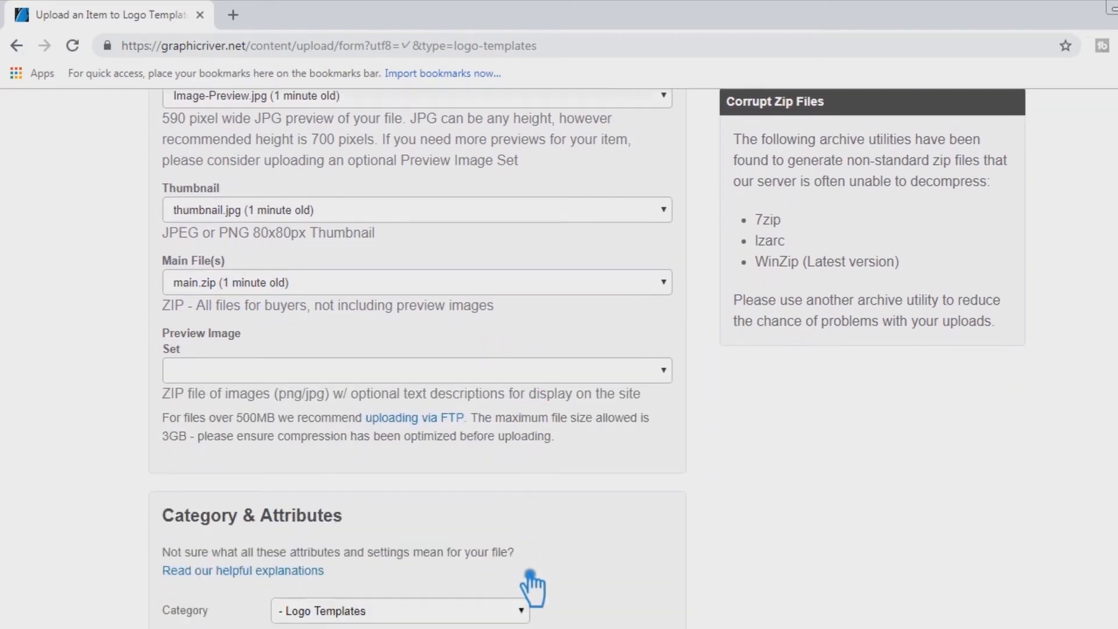
scroll(526, 573, down, 1)
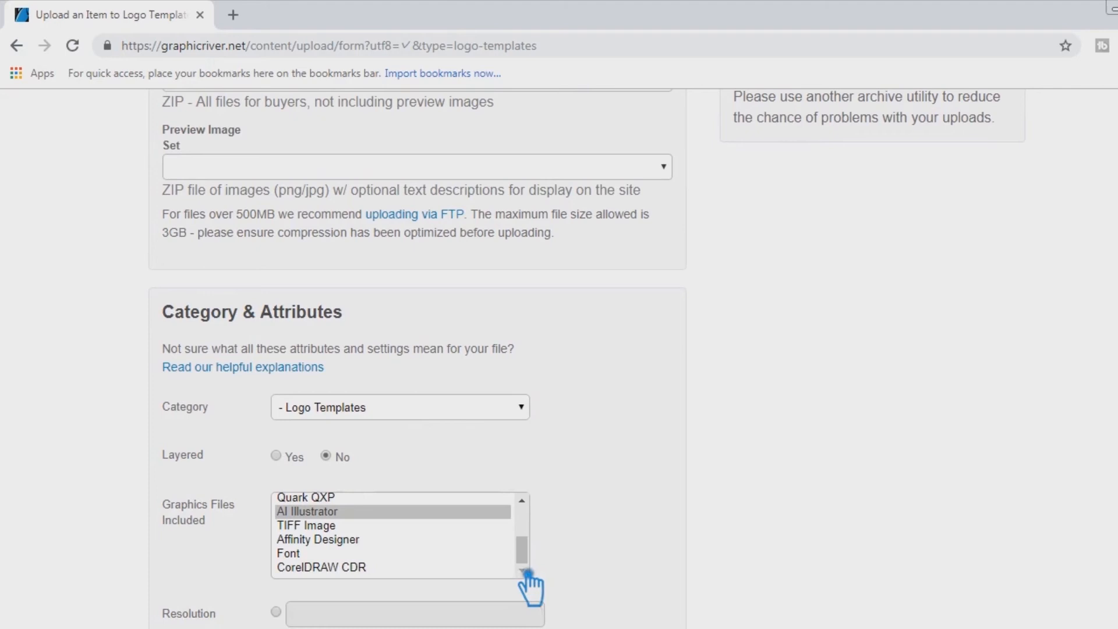
scroll(500, 573, up, 1)
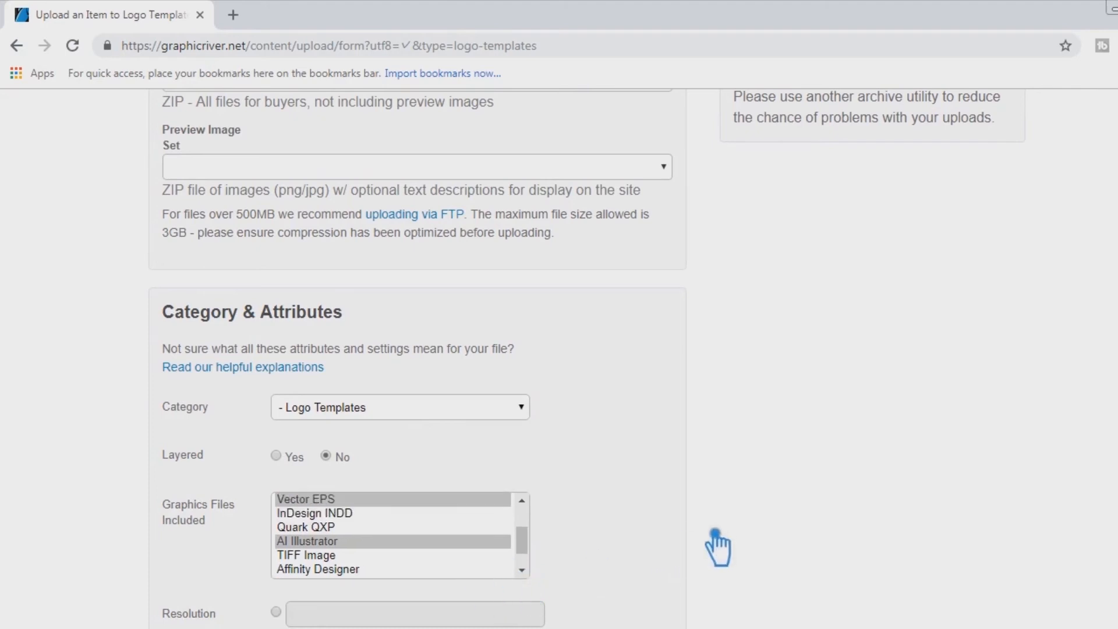
scroll(721, 544, down, 5)
scroll(721, 544, down, 5)
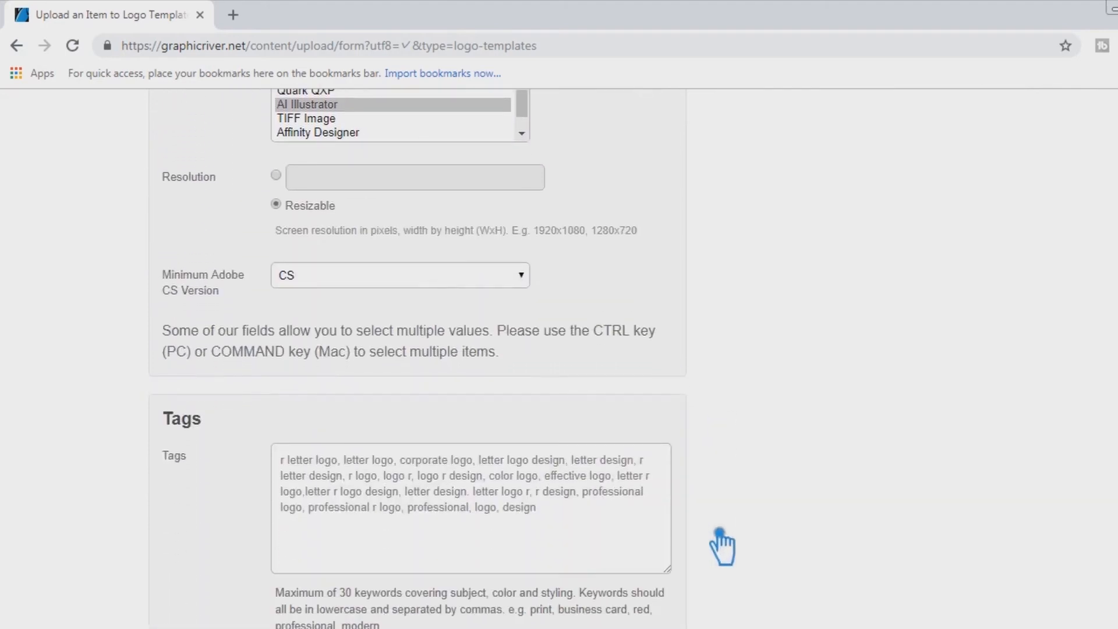
scroll(721, 545, down, 8)
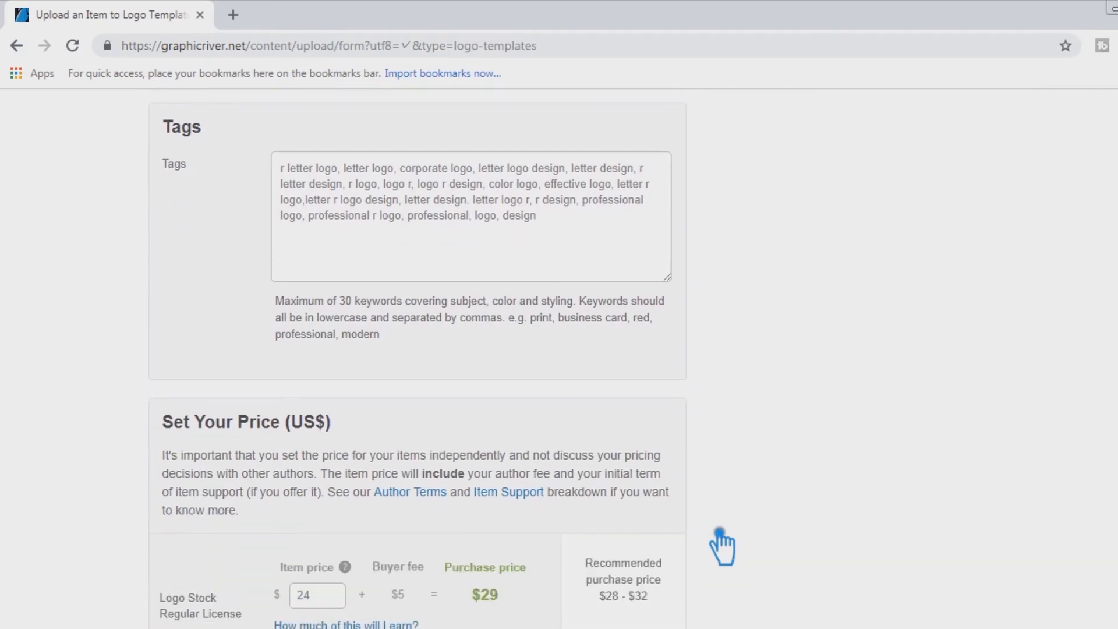
scroll(721, 544, down, 3)
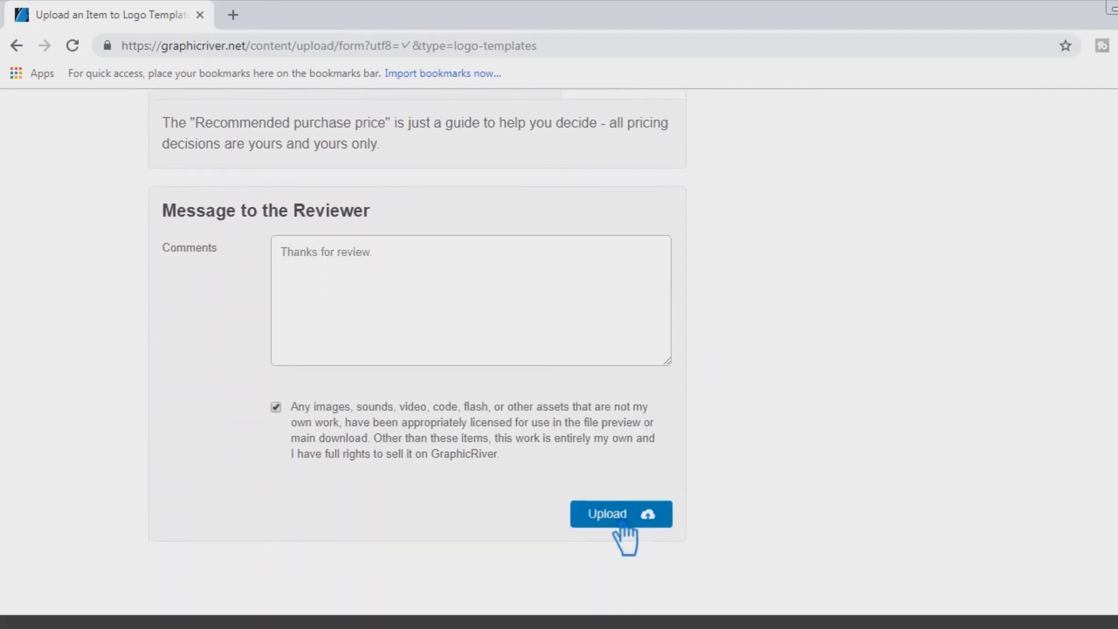
Submit the completed logo item for review and read the upload notice on the author dashboard.
click(621, 521)
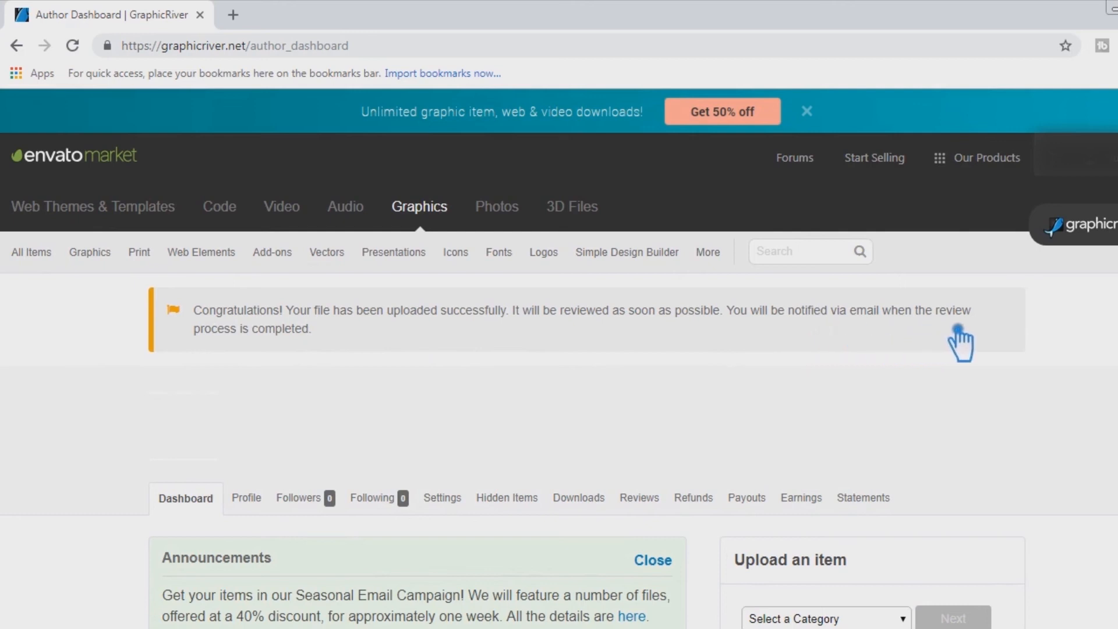
drag(349, 345, 202, 311)
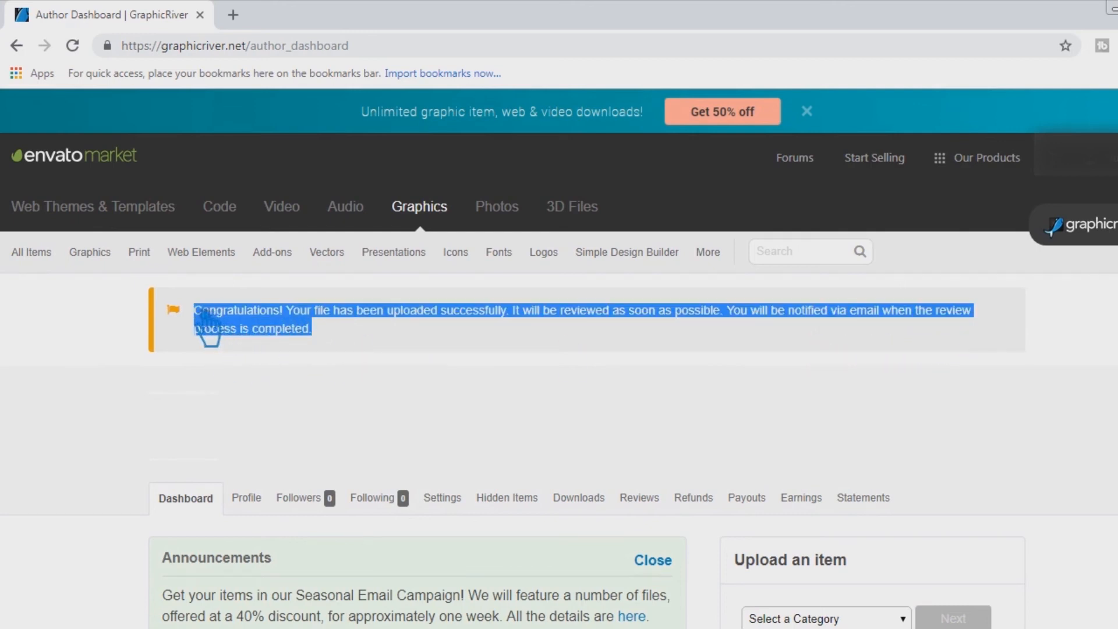
click(383, 350)
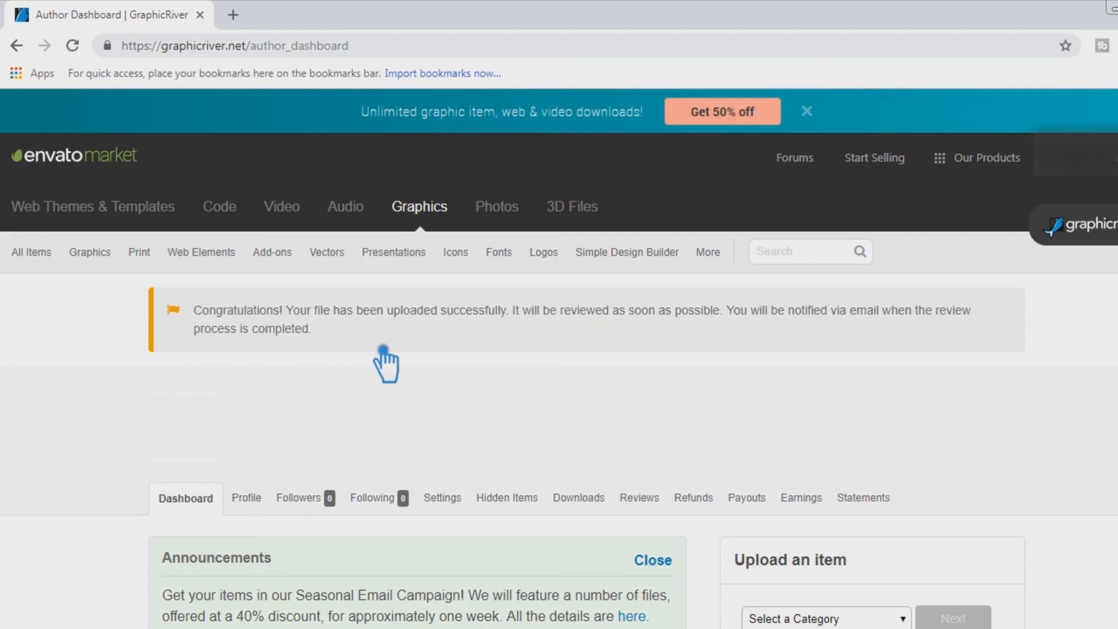